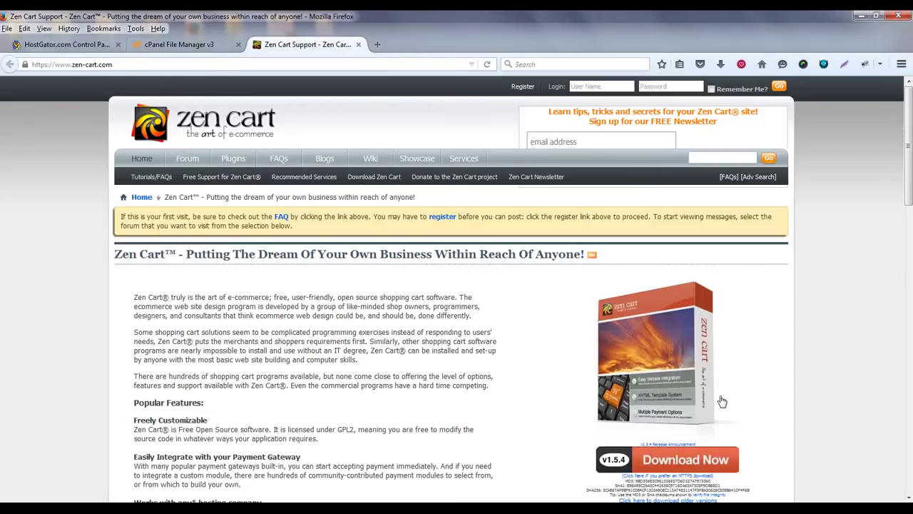
Step: Save the Zen Cart v1.5.4 zip from SourceForge to the computer, then go back to File Manager
{"action": "left_click", "coordinate": [690, 464]}
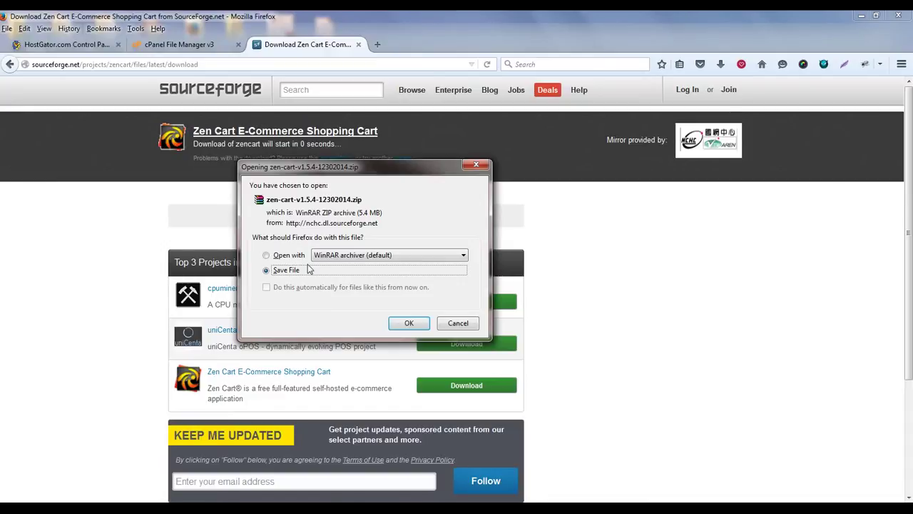
{"action": "left_click", "coordinate": [400, 326]}
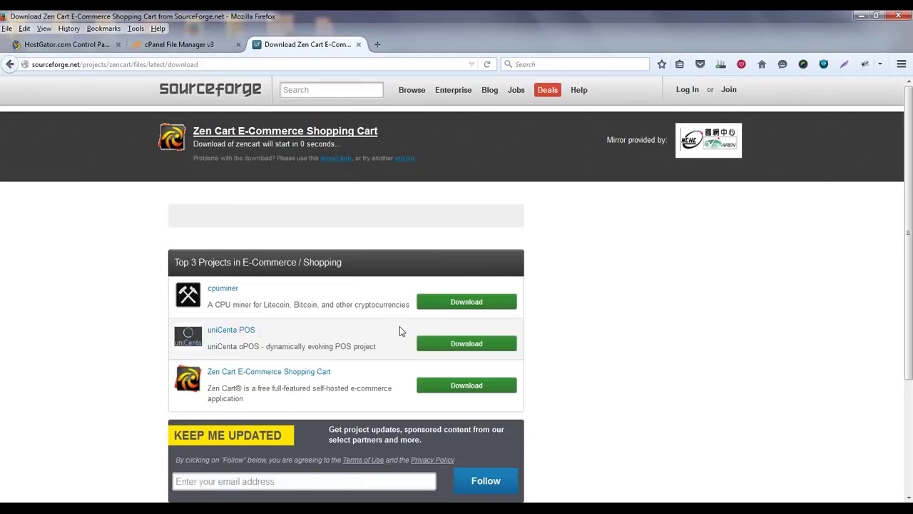
{"action": "left_click", "coordinate": [204, 46]}
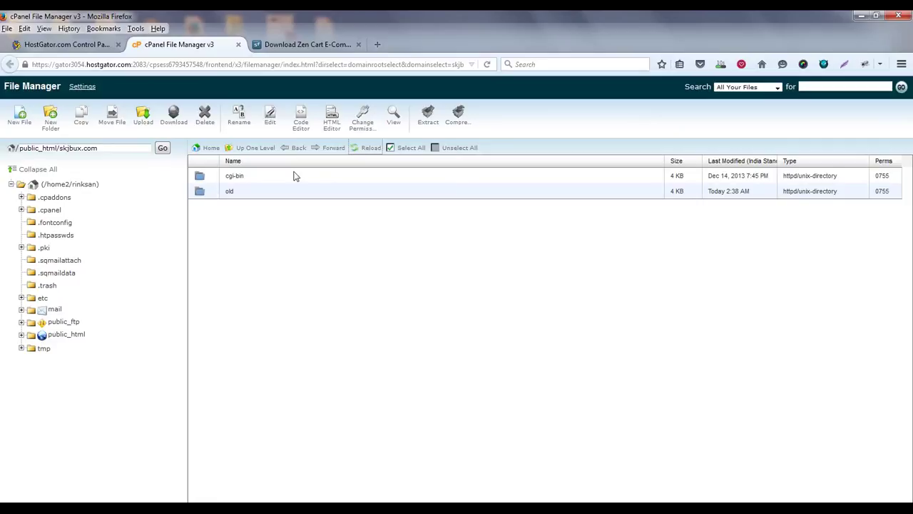
{"action": "left_click", "coordinate": [356, 151]}
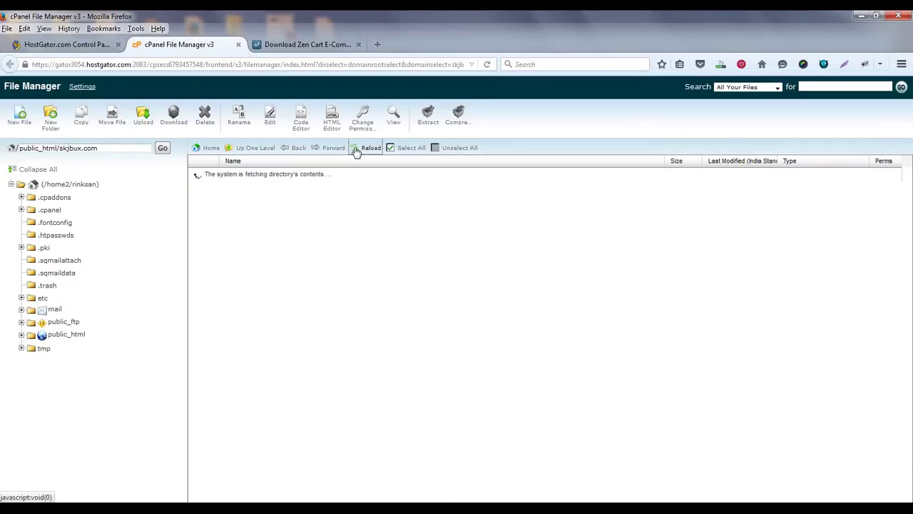
{"action": "left_click", "coordinate": [297, 46]}
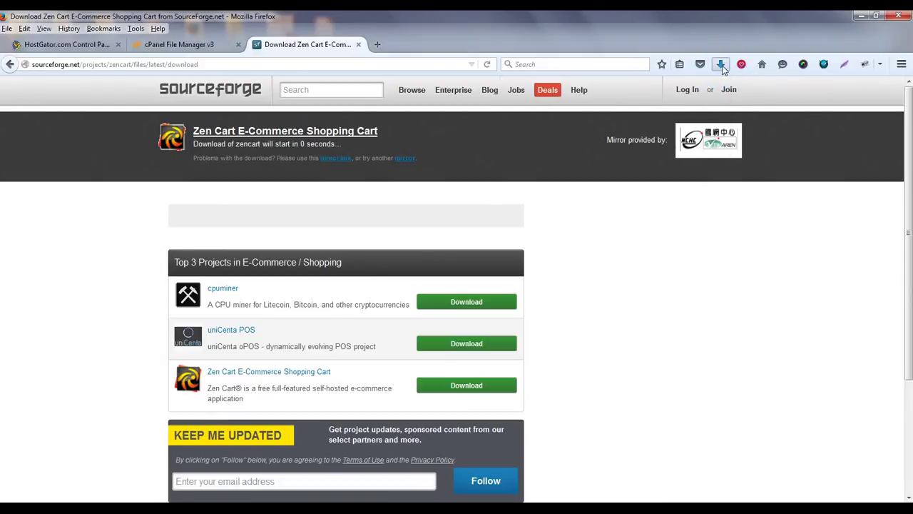
{"action": "left_click", "coordinate": [721, 66]}
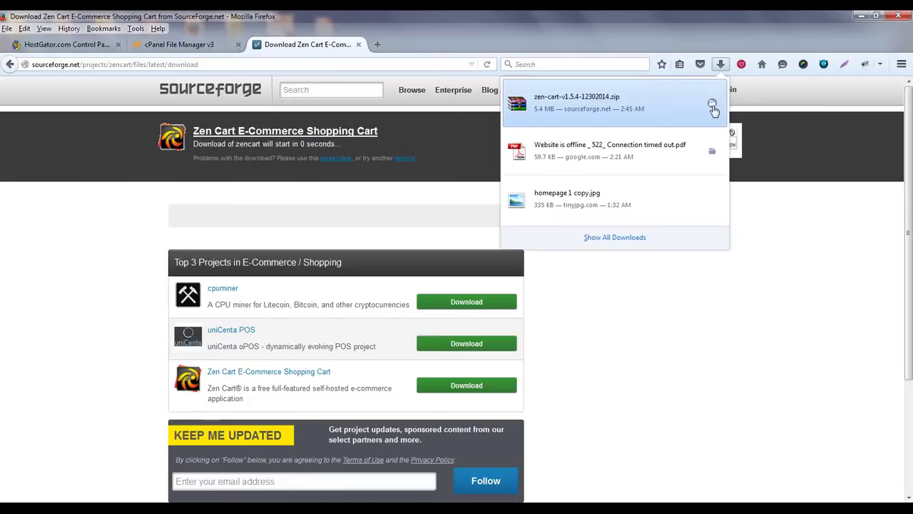
{"action": "left_click", "coordinate": [712, 107]}
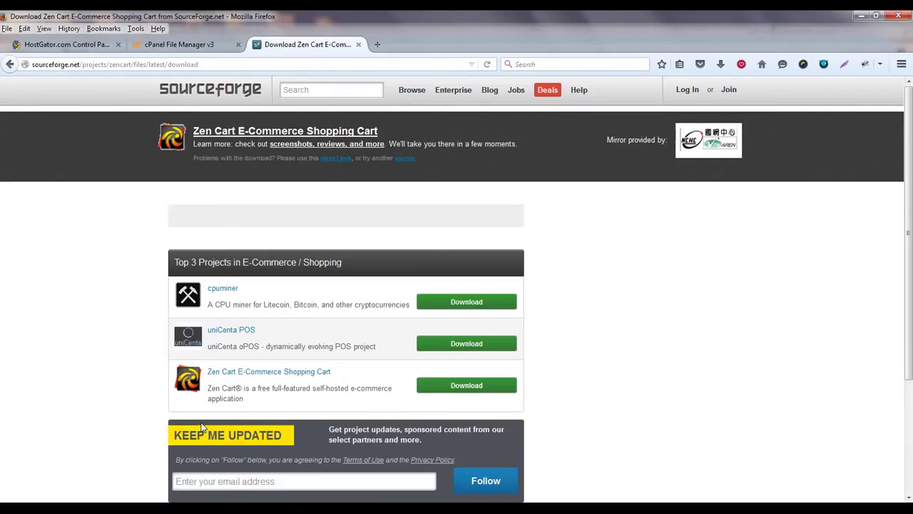
{"action": "left_click", "coordinate": [179, 44]}
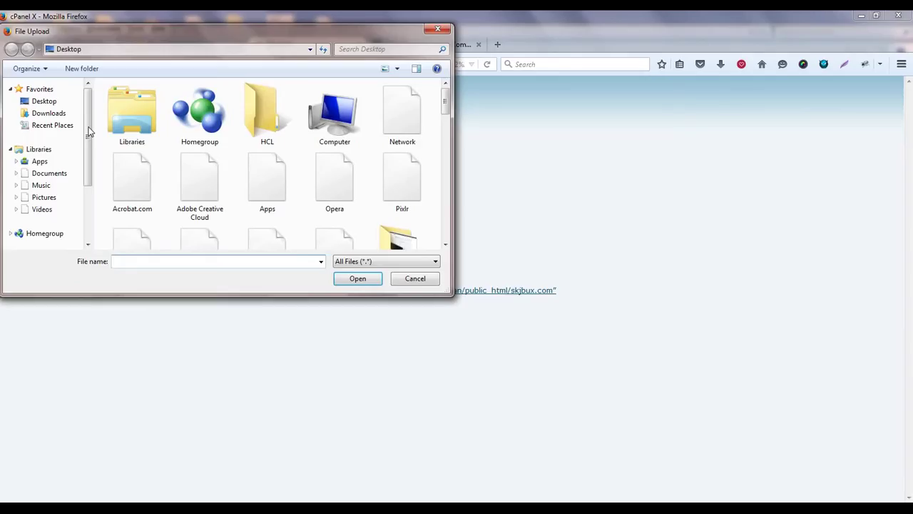
Step: Choose zen-cart-v1.5.4-12302014.zip from HCL > Downloads as the file to upload
{"action": "double_click", "coordinate": [256, 107]}
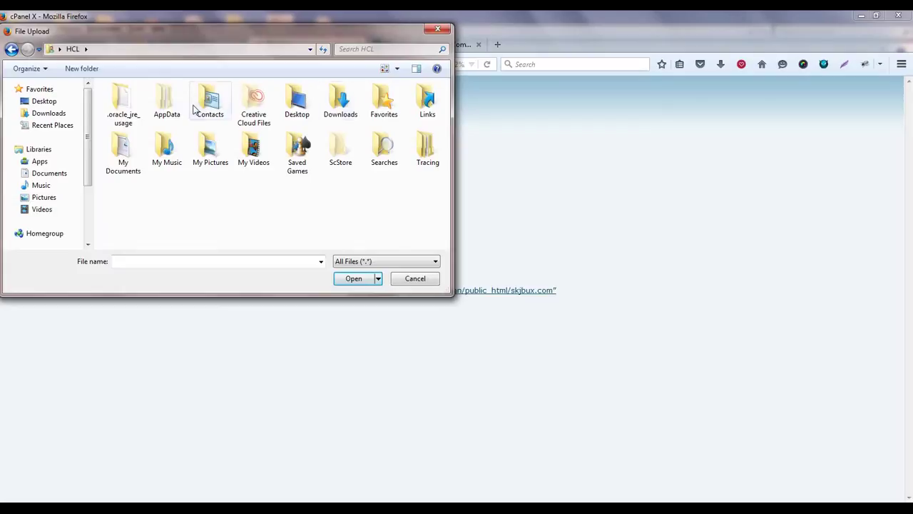
{"action": "double_click", "coordinate": [333, 111]}
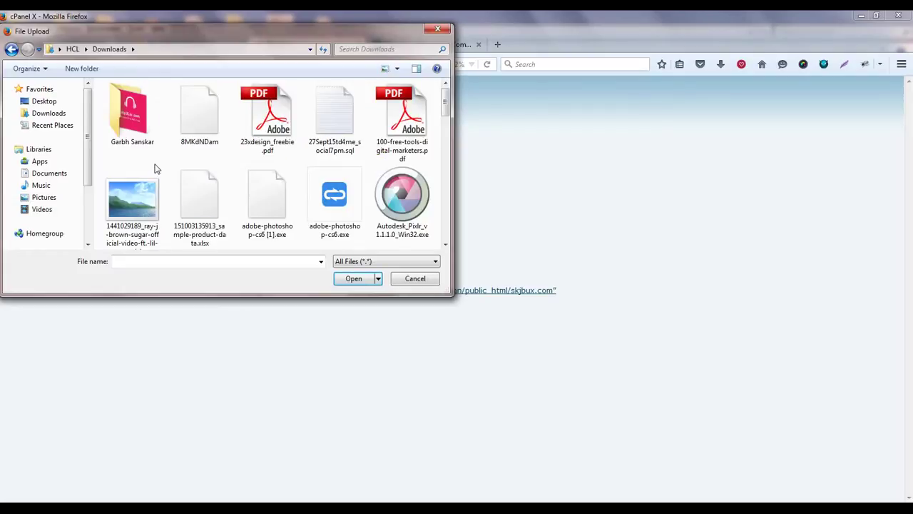
{"action": "left_click_drag", "start_coordinate": [445, 104], "coordinate": [459, 230]}
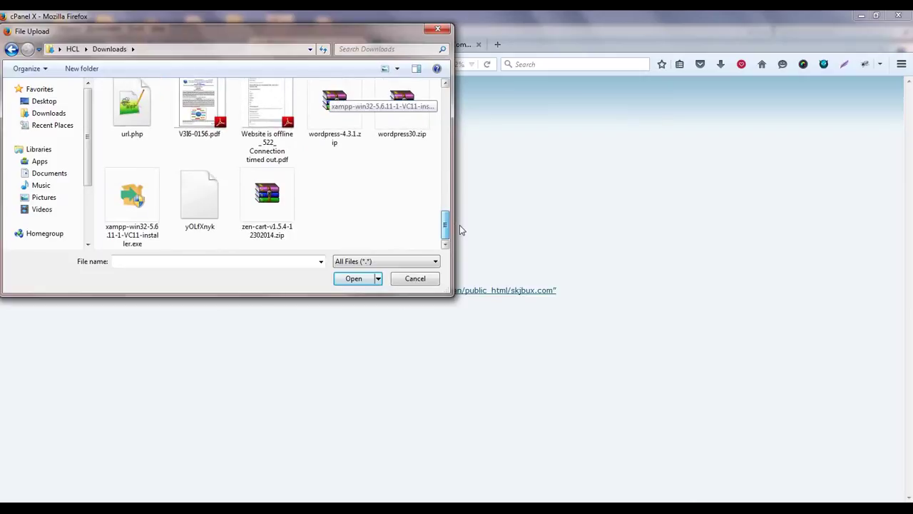
{"action": "left_click", "coordinate": [273, 203]}
{"action": "left_click", "coordinate": [361, 283]}
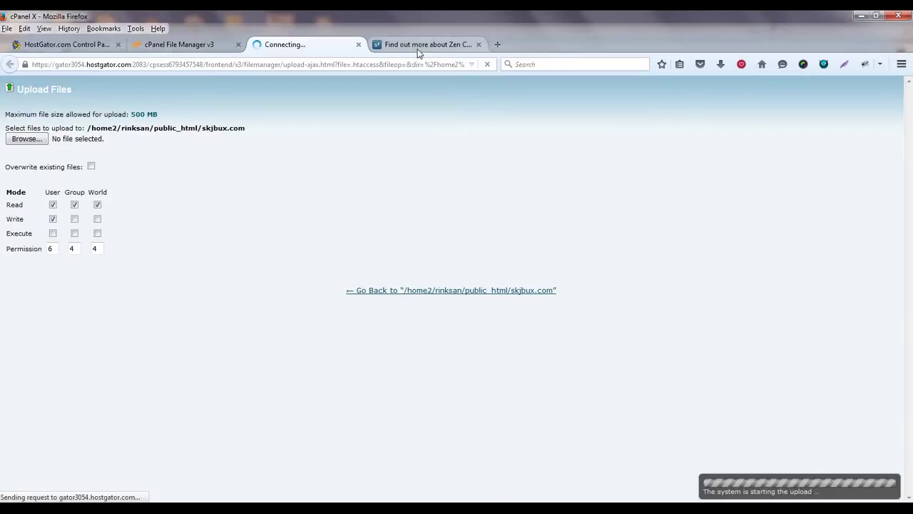
Step: Open MySQL Databases from the control panel's Databases section after checking upload progress
{"action": "left_click", "coordinate": [170, 46]}
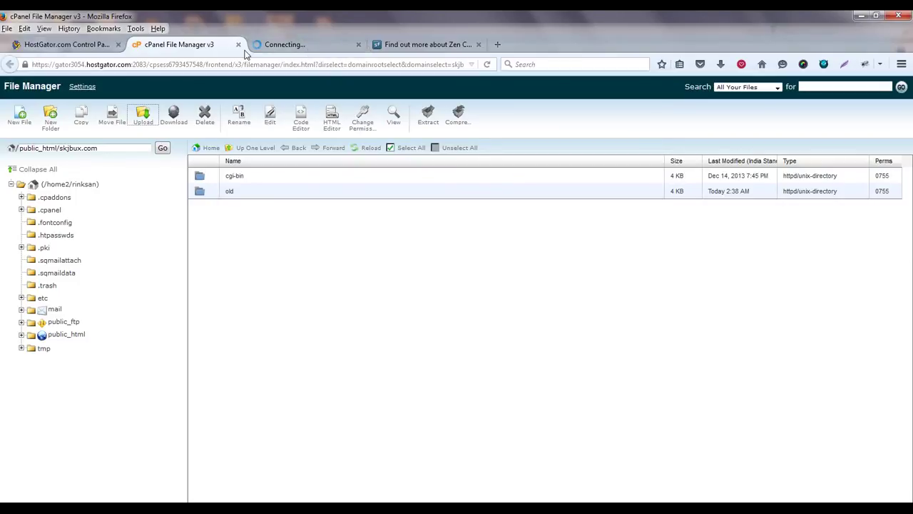
{"action": "left_click", "coordinate": [92, 46]}
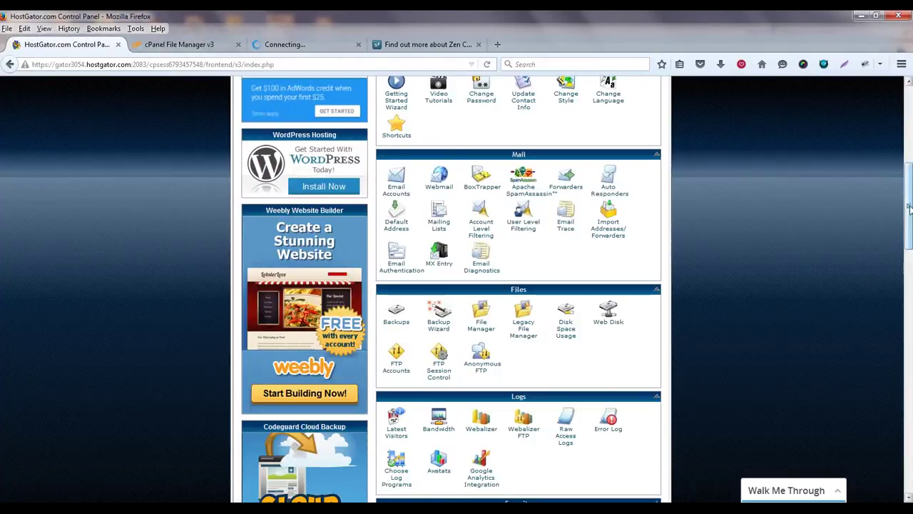
{"action": "scroll", "coordinate": [908, 207], "scroll_direction": "down", "scroll_amount": 3}
{"action": "scroll", "coordinate": [909, 208], "scroll_direction": "down", "scroll_amount": 2}
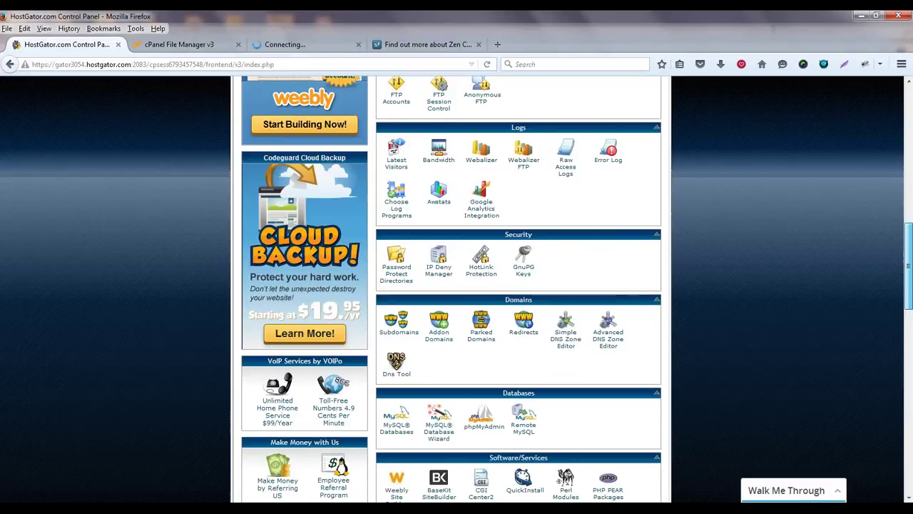
{"action": "scroll", "coordinate": [908, 207], "scroll_direction": "down", "scroll_amount": 2}
{"action": "scroll", "coordinate": [401, 246], "scroll_direction": "down", "scroll_amount": 1}
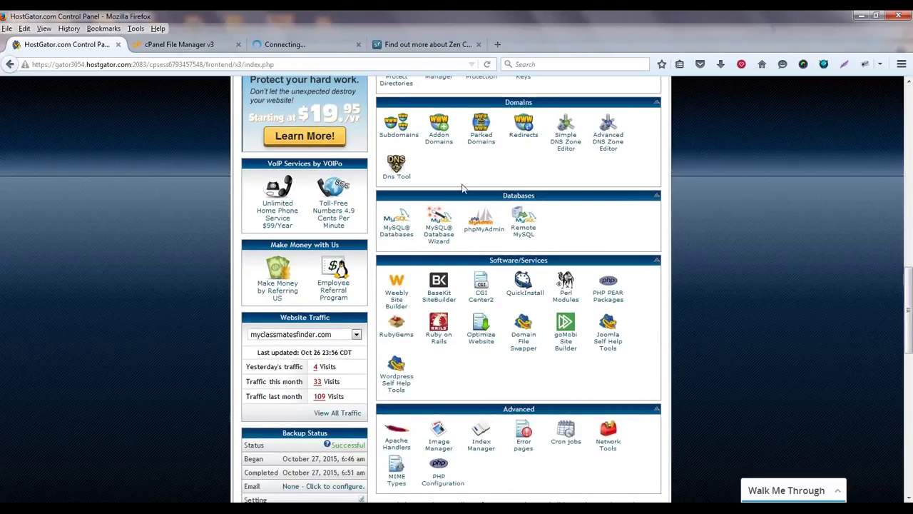
{"action": "left_click", "coordinate": [396, 239]}
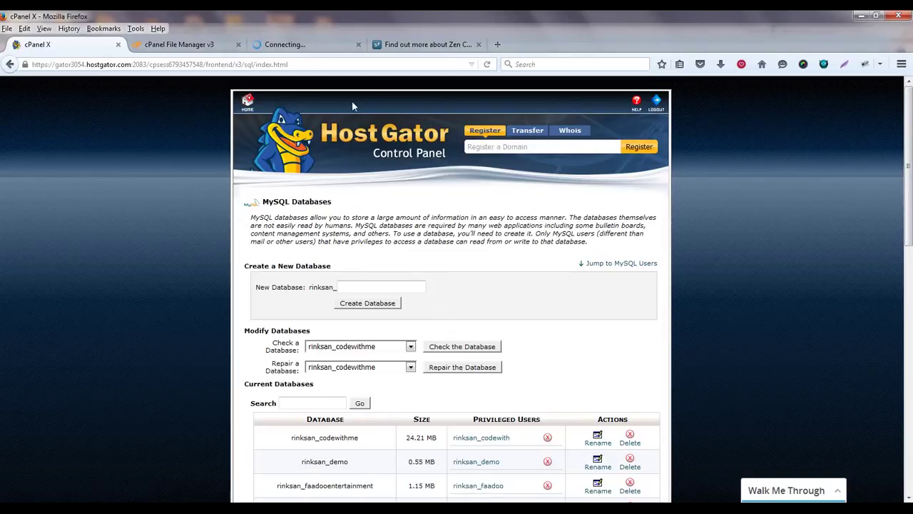
{"action": "left_click", "coordinate": [304, 45]}
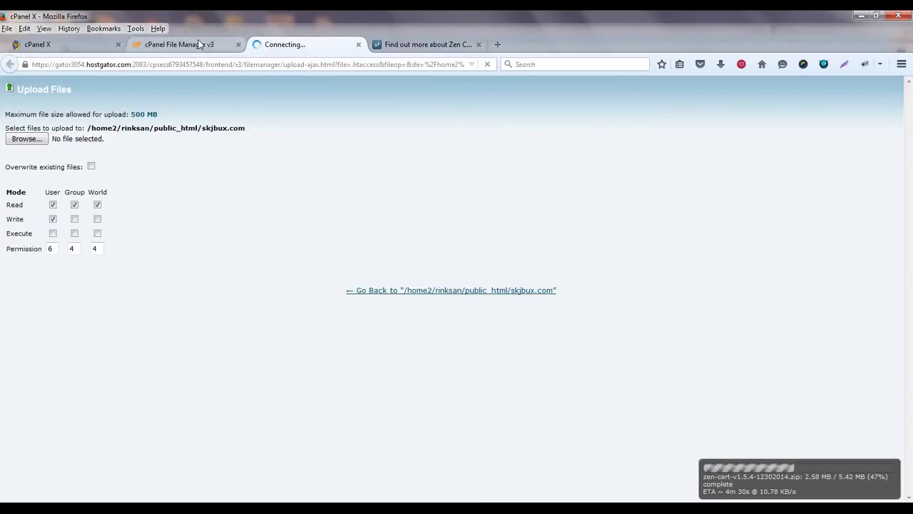
{"action": "left_click", "coordinate": [82, 47]}
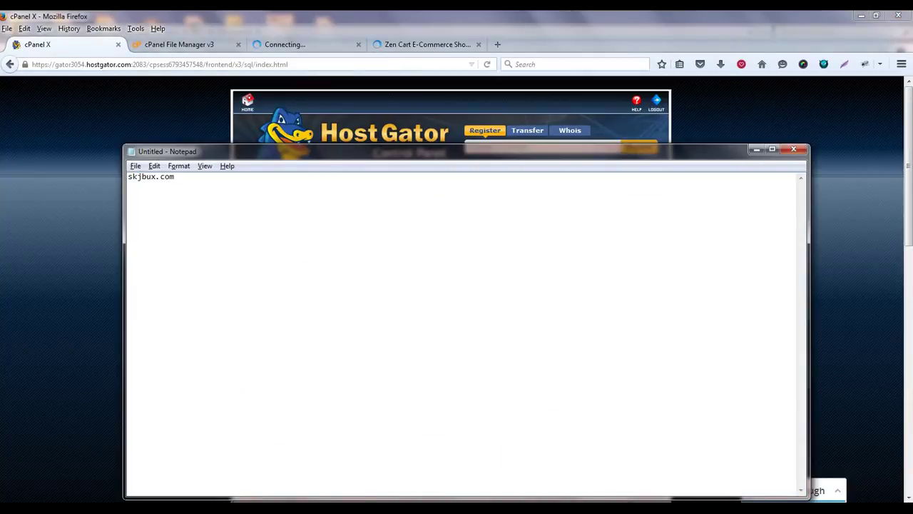
Step: Add a 'database: skjbux' line to the Notepad notes below the domain name
{"action": "left_click", "coordinate": [357, 374]}
{"action": "type", "text": "database:"}
{"action": "key", "text": "Up"}
{"action": "key", "text": "Up"}
{"action": "key", "text": "ctrl+shift+Right"}
{"action": "left_click", "coordinate": [357, 374]}
{"action": "type", "text": "skjbux"}
{"action": "key", "text": "Return"}
{"action": "key", "text": "Return"}
{"action": "type", "text": "username"}
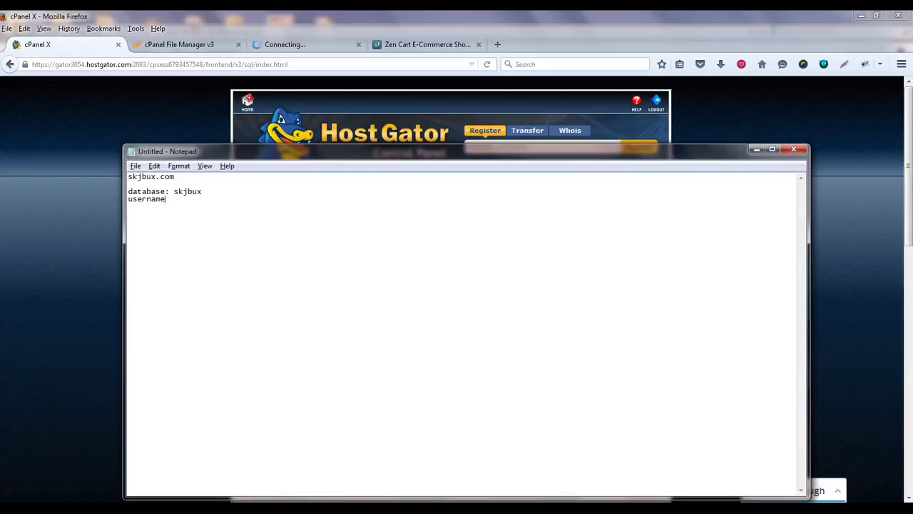
{"action": "type", "text": ": skjbux"}
{"action": "key", "text": "Return"}
{"action": "type", "text": "Password:"}
{"action": "key", "text": "Up"}
{"action": "key", "text": "Up"}
{"action": "key", "text": "shift+Right"}
{"action": "key", "text": "shift+Right"}
{"action": "key", "text": "shift+Right"}
{"action": "key", "text": "shift+Right"}
{"action": "key", "text": "ctrl+c"}
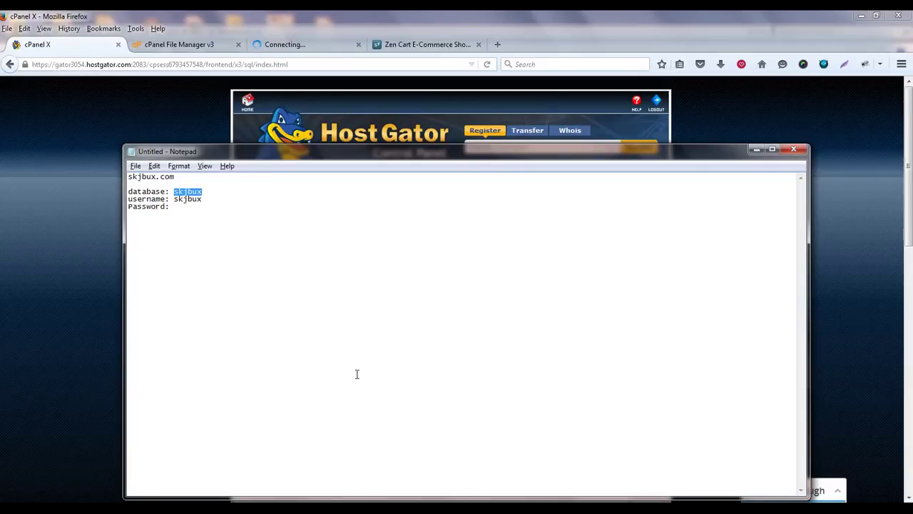
{"action": "left_click", "coordinate": [88, 120]}
Step: Create the MySQL database skjbux (rinksan_skjbux) and go back to the databases page
{"action": "key", "text": "ctrl+v"}
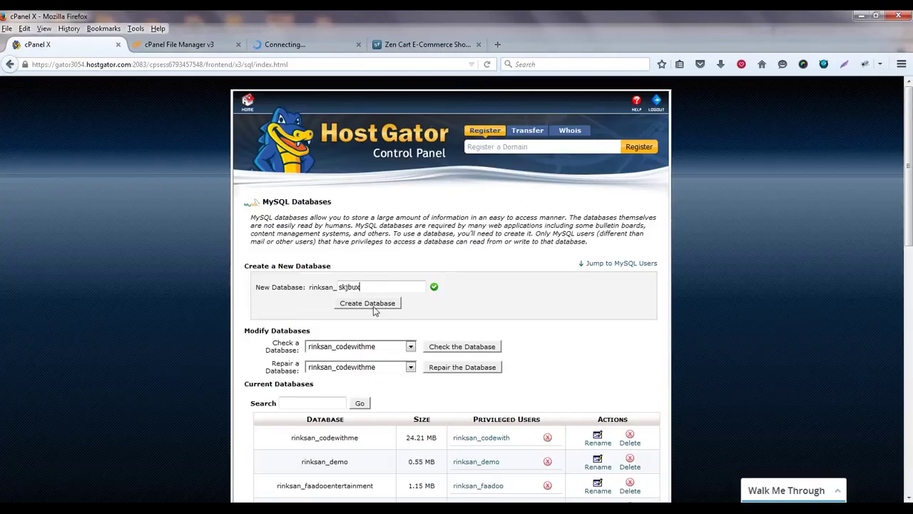
{"action": "left_click", "coordinate": [373, 307]}
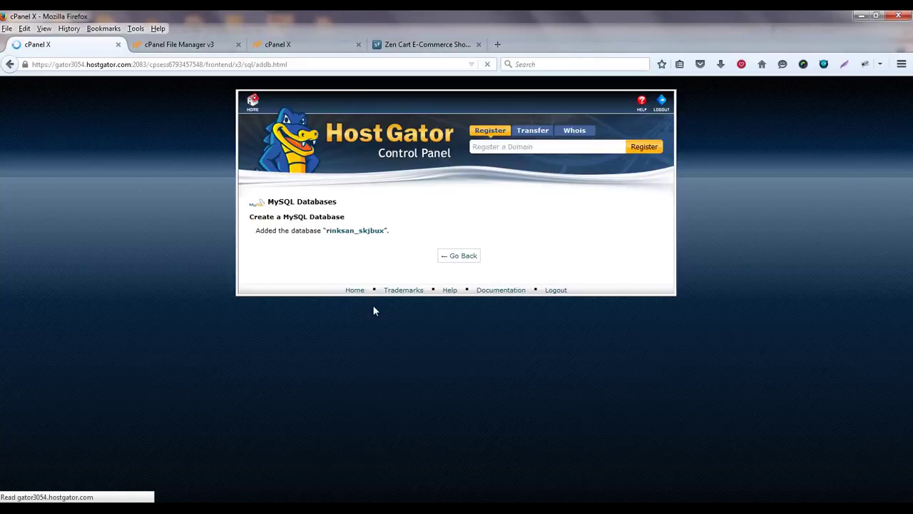
{"action": "left_click", "coordinate": [449, 261]}
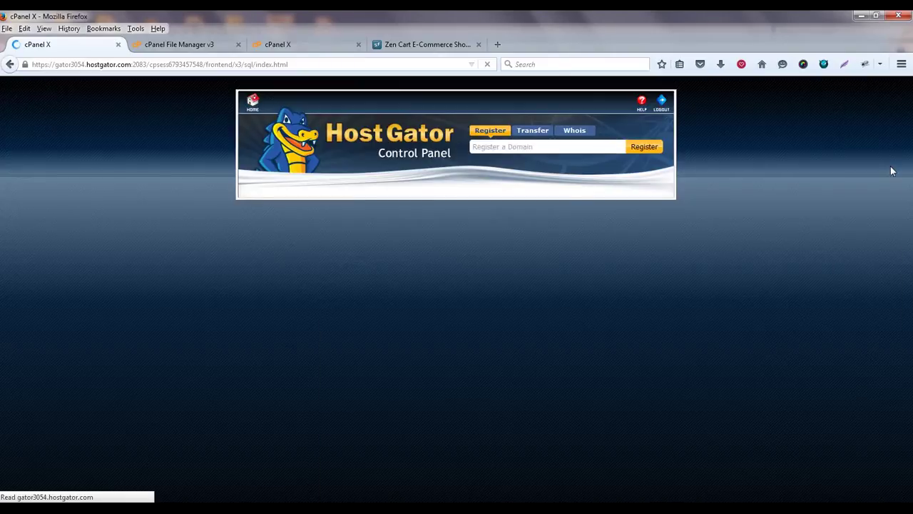
{"action": "scroll", "coordinate": [910, 143], "scroll_direction": "down", "scroll_amount": 1}
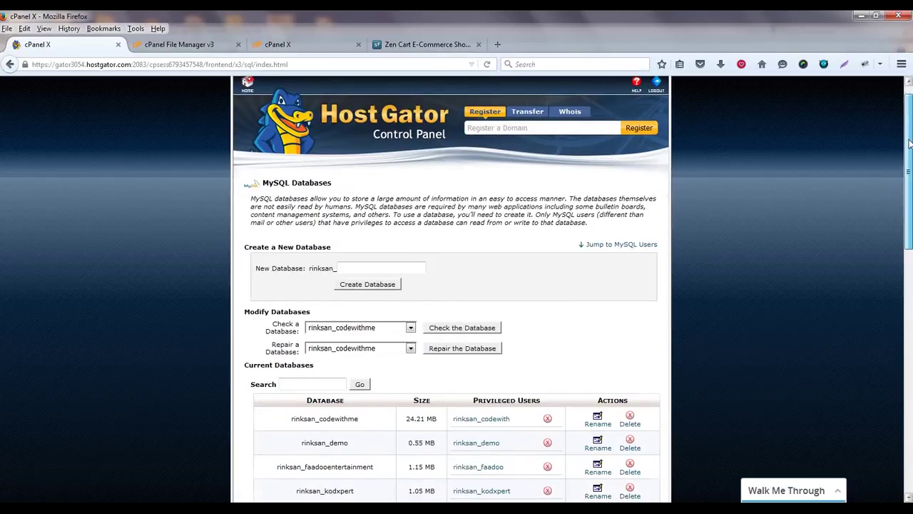
Step: Enter skjbux as the username in the Add New User form
{"action": "scroll", "coordinate": [910, 143], "scroll_direction": "down", "scroll_amount": 10}
{"action": "scroll", "coordinate": [910, 143], "scroll_direction": "down", "scroll_amount": 2}
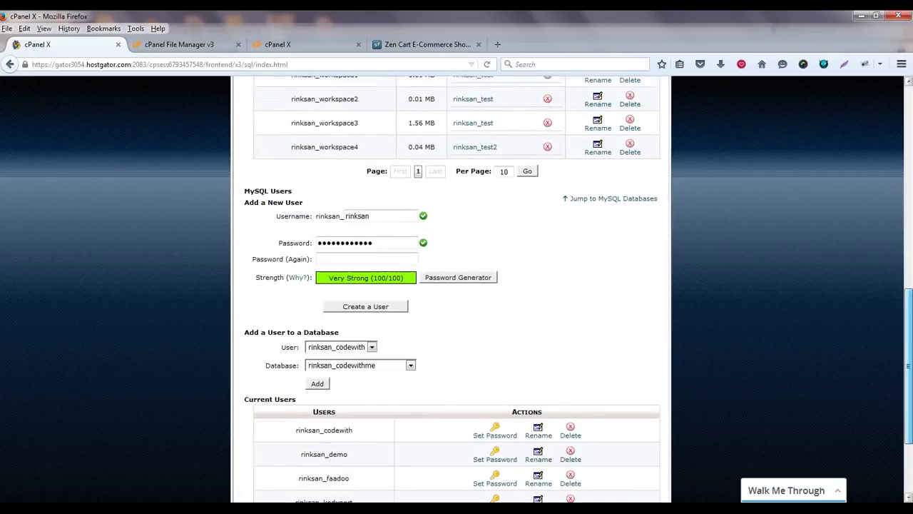
{"action": "scroll", "coordinate": [578, 288], "scroll_direction": "down", "scroll_amount": 1}
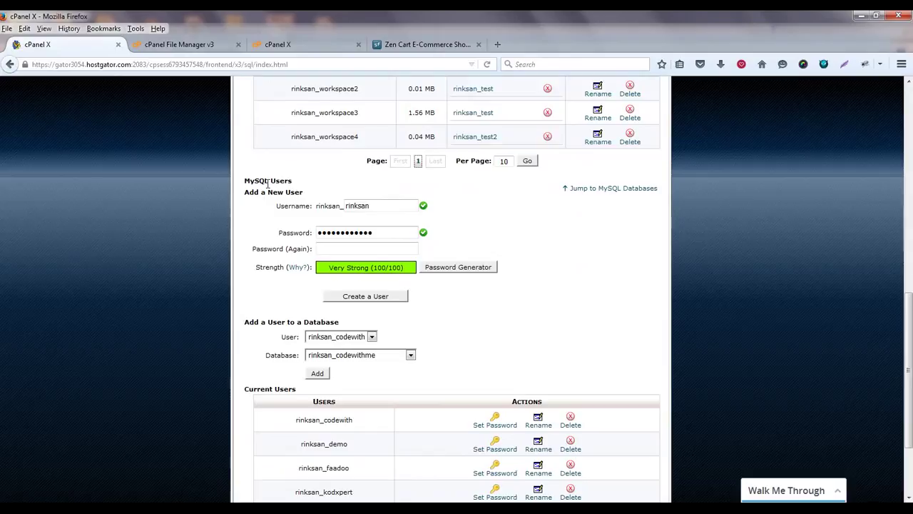
{"action": "left_click_drag", "start_coordinate": [379, 208], "coordinate": [332, 205]}
{"action": "type", "text": "skjbux"}
{"action": "key", "text": "alt+Tab"}
{"action": "left_click", "coordinate": [181, 209]}
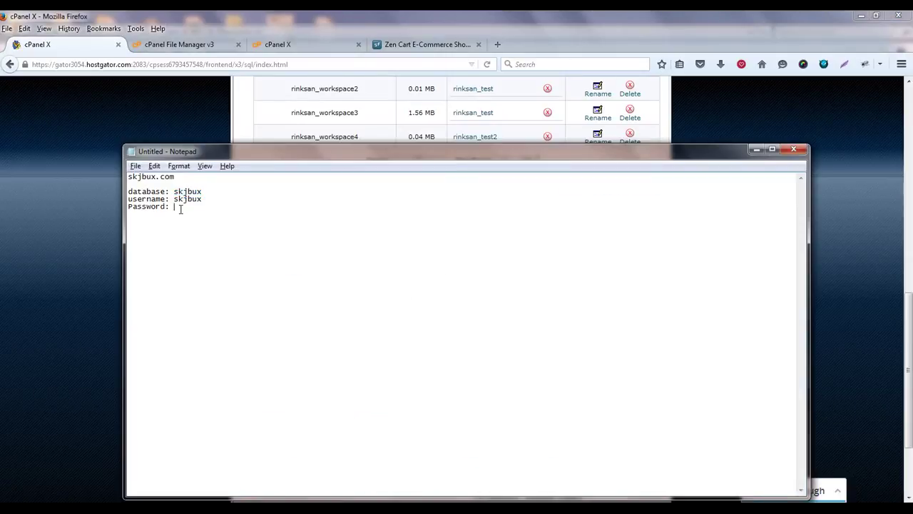
{"action": "key", "text": "alt+Tab"}
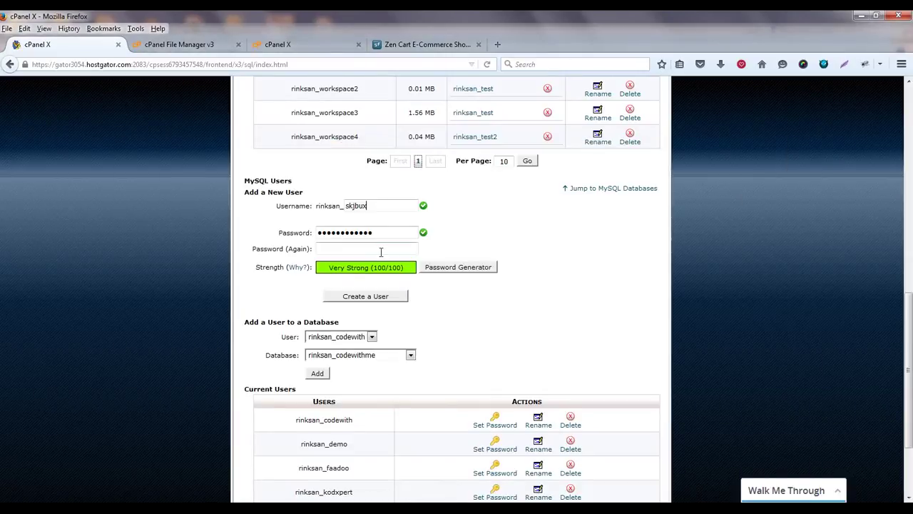
Step: Generate a strong password and record it after 'Password:' in the Notepad notes
{"action": "left_click", "coordinate": [472, 270]}
{"action": "left_click", "coordinate": [416, 279]}
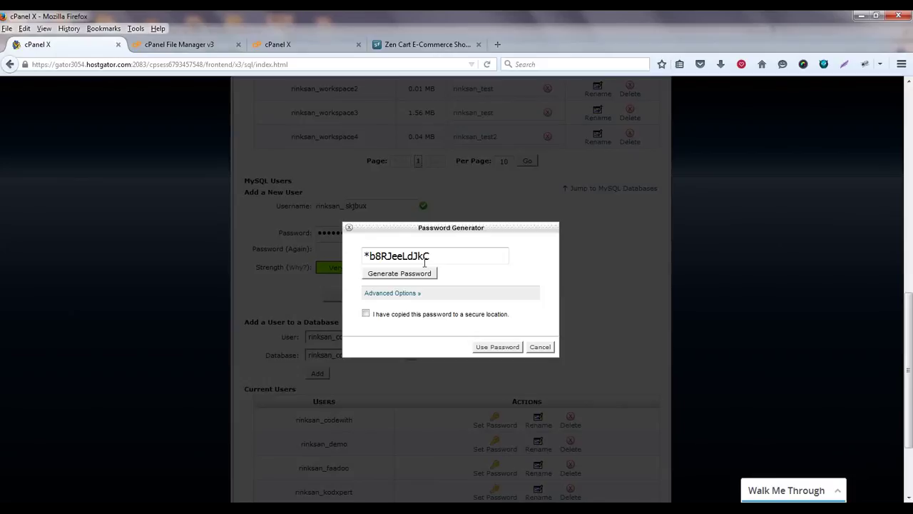
{"action": "left_click_drag", "start_coordinate": [426, 257], "coordinate": [364, 257]}
{"action": "key", "text": "ctrl+c"}
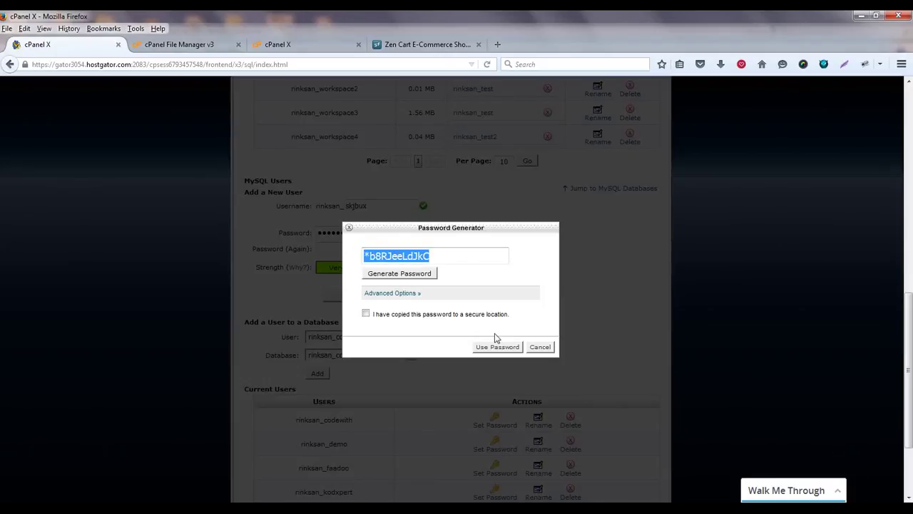
{"action": "left_click", "coordinate": [547, 351]}
{"action": "key", "text": "alt+Tab"}
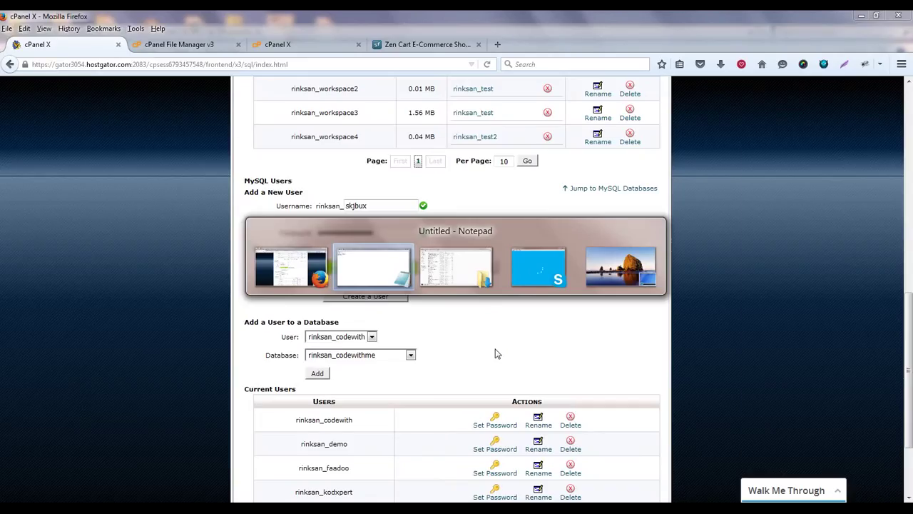
{"action": "key", "text": "ctrl+v"}
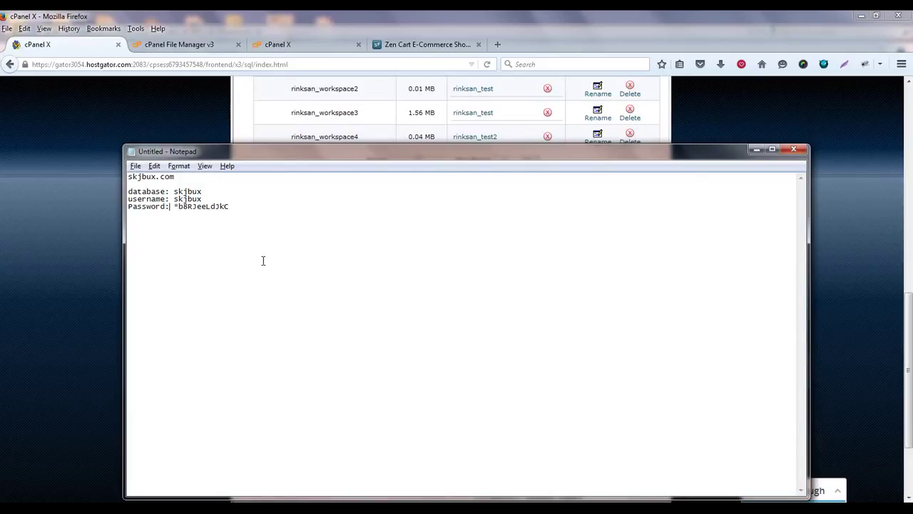
{"action": "key", "text": "ctrl+Left"}
{"action": "key", "text": "BackSpace"}
{"action": "key", "text": "shift+End"}
{"action": "key", "text": "alt+Tab"}
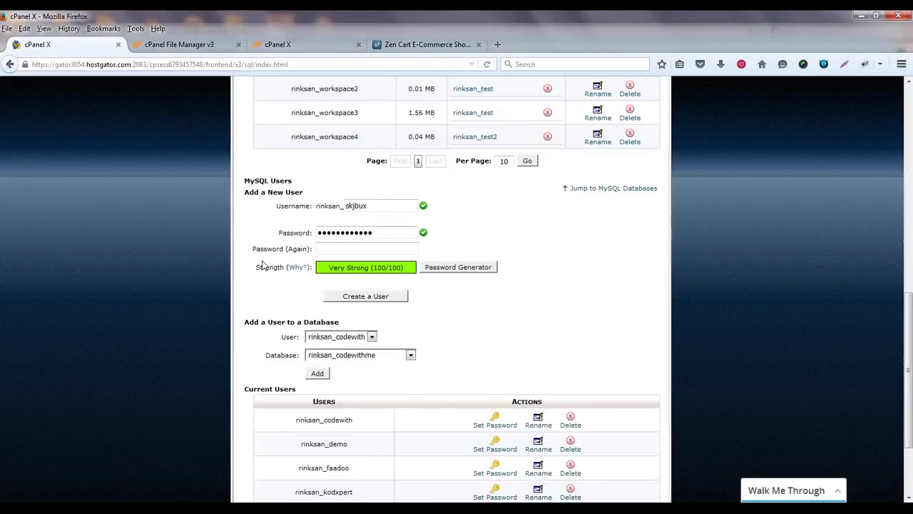
{"action": "left_click_drag", "start_coordinate": [378, 233], "coordinate": [295, 233]}
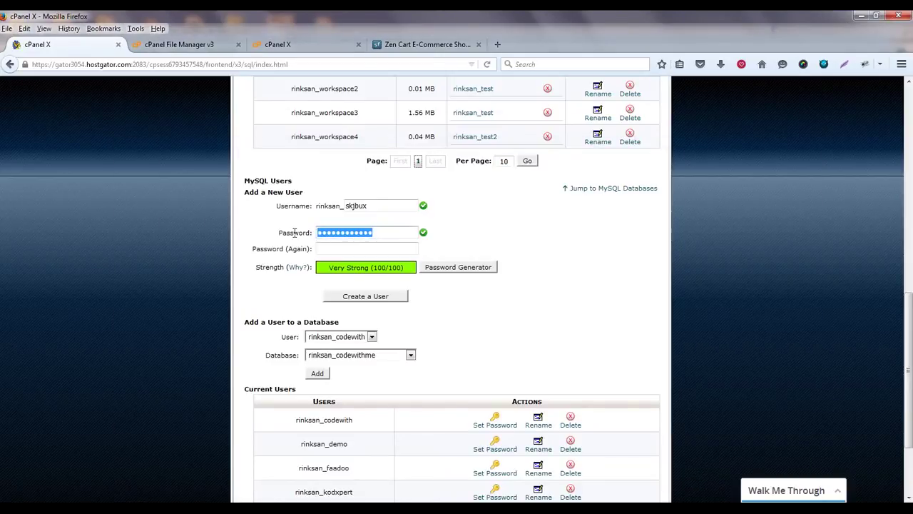
{"action": "key", "text": "ctrl+v"}
{"action": "key", "text": "Tab"}
{"action": "key", "text": "ctrl+v"}
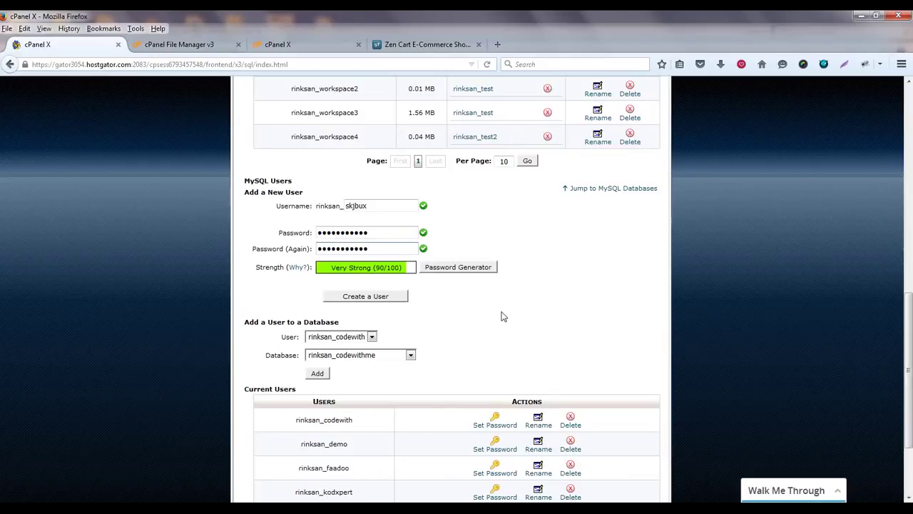
{"action": "left_click", "coordinate": [397, 303]}
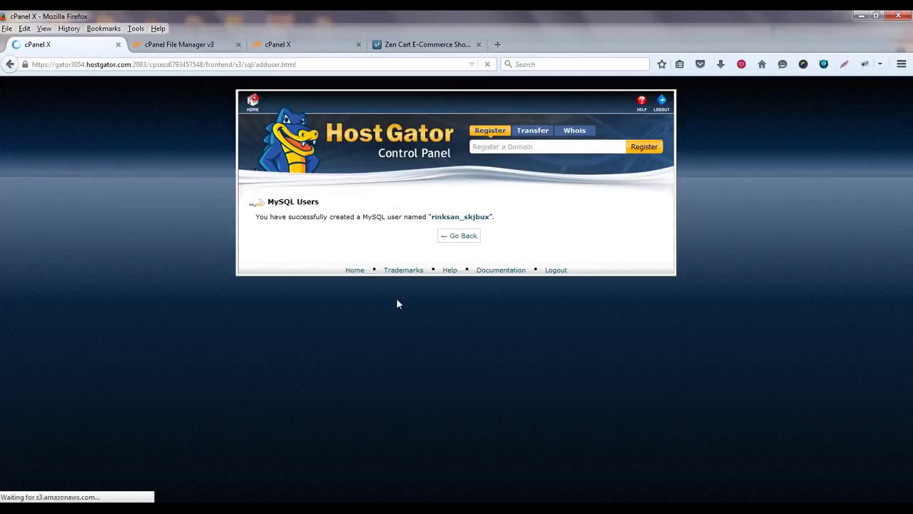
Step: Choose user rinksan_skjbux under Add a User to a Database
{"action": "left_click", "coordinate": [444, 241]}
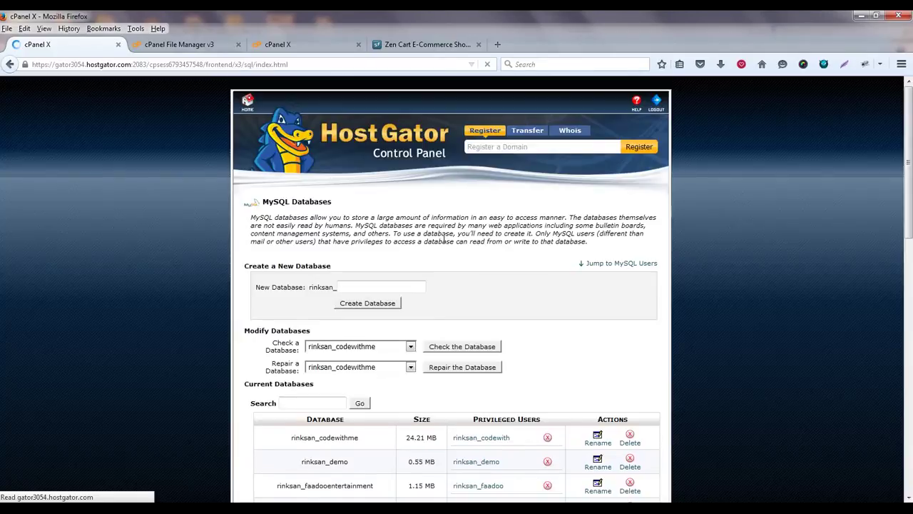
{"action": "scroll", "coordinate": [423, 315], "scroll_direction": "down", "scroll_amount": 5}
{"action": "scroll", "coordinate": [423, 315], "scroll_direction": "down", "scroll_amount": 4}
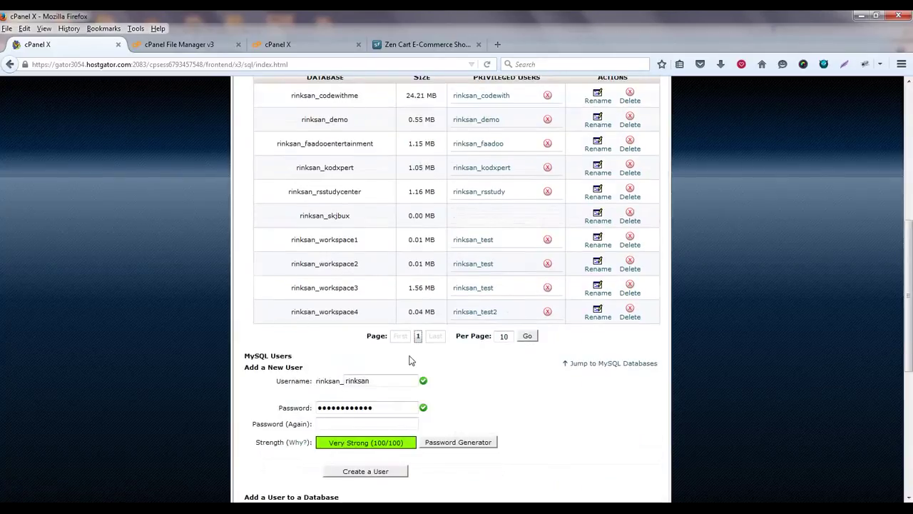
{"action": "scroll", "coordinate": [381, 434], "scroll_direction": "down", "scroll_amount": 3}
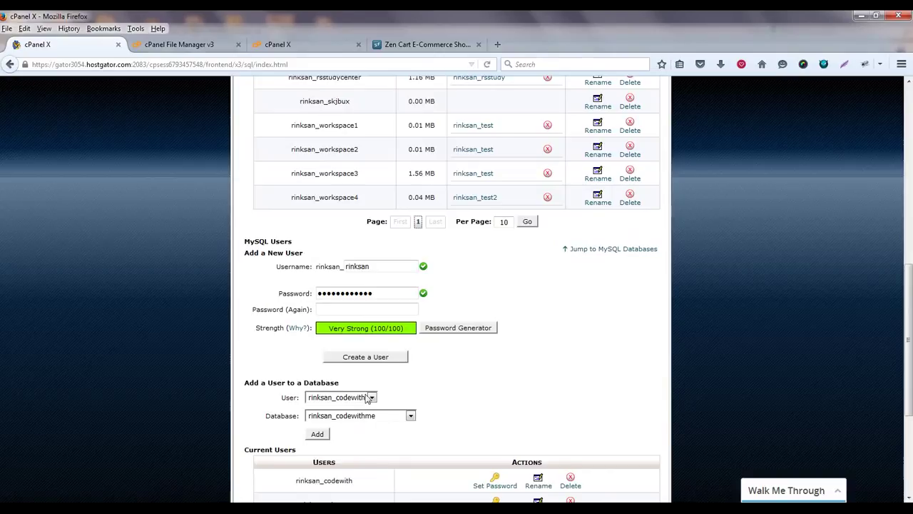
{"action": "left_click", "coordinate": [368, 399]}
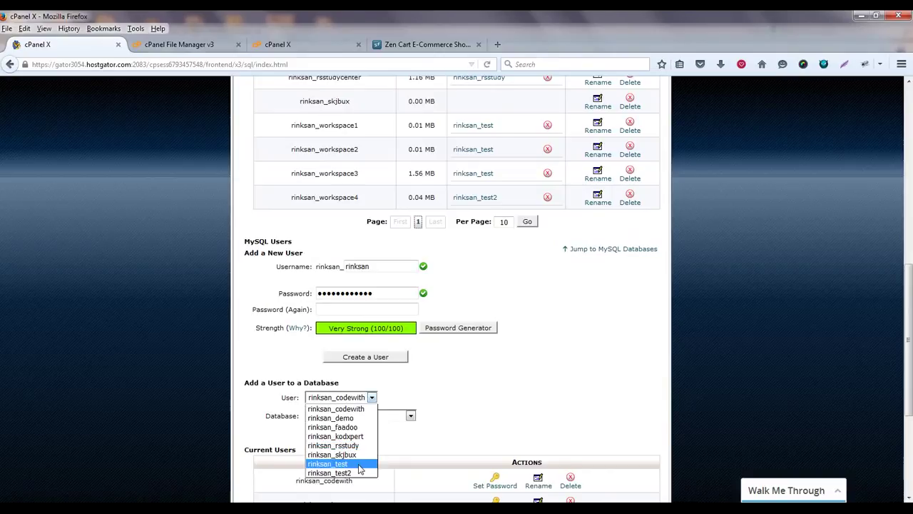
{"action": "left_click", "coordinate": [361, 457]}
Step: Pick database rinksan_skjbux and add the user to it
{"action": "left_click", "coordinate": [410, 416]}
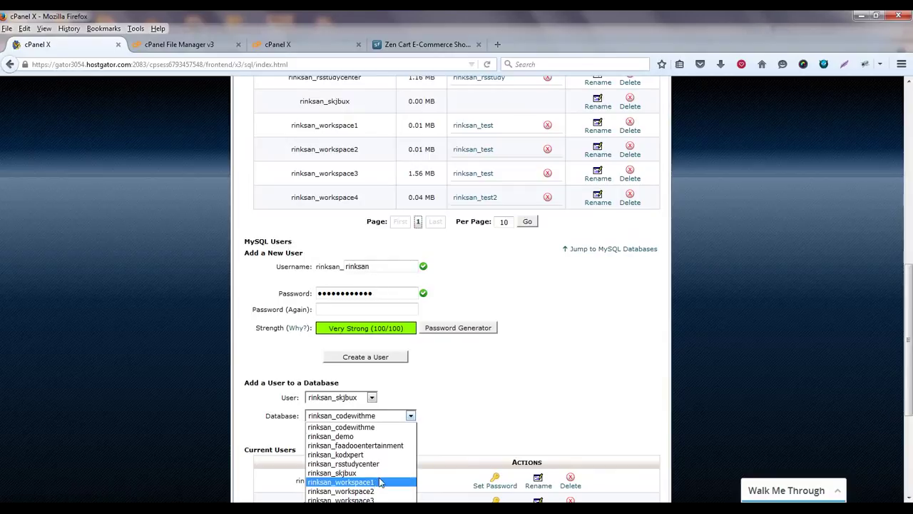
{"action": "key", "text": "Up"}
{"action": "key", "text": "Up"}
{"action": "key", "text": "Up"}
{"action": "key", "text": "Down"}
{"action": "key", "text": "Down"}
{"action": "key", "text": "Down"}
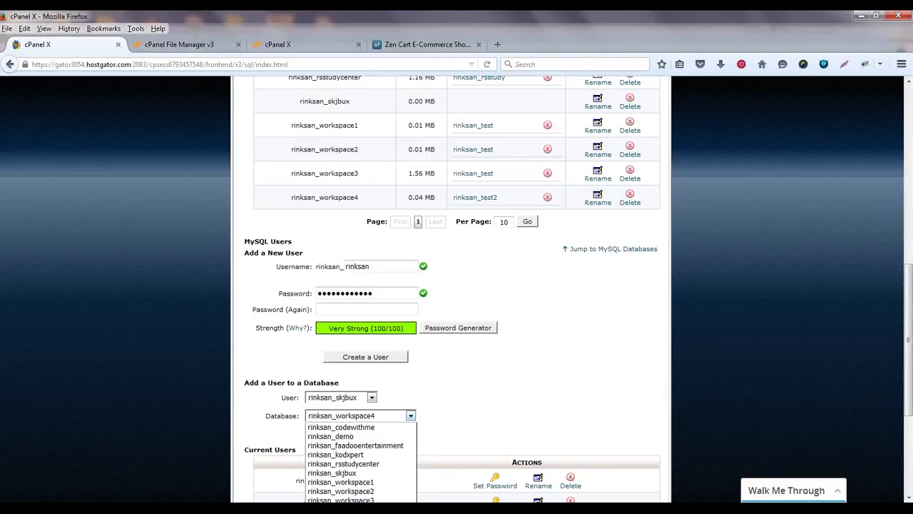
{"action": "scroll", "coordinate": [403, 234], "scroll_direction": "down", "scroll_amount": 3}
{"action": "scroll", "coordinate": [404, 234], "scroll_direction": "down", "scroll_amount": 2}
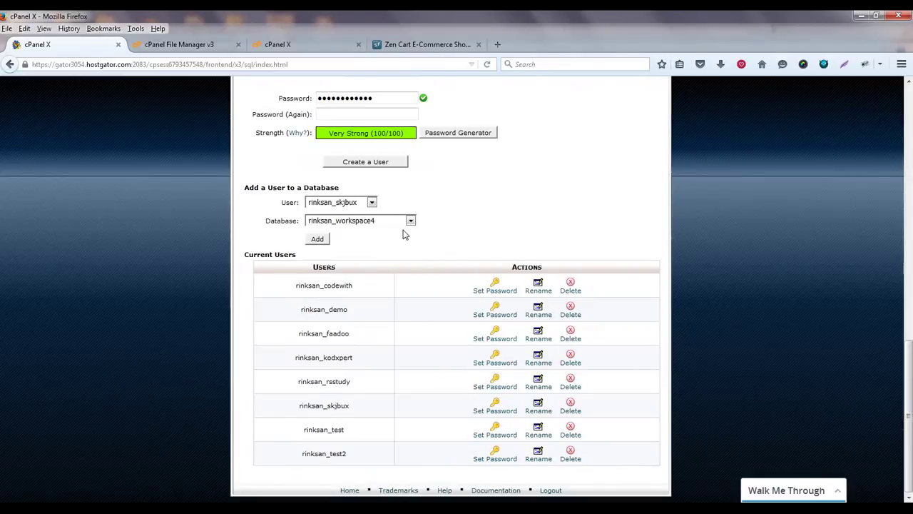
{"action": "left_click", "coordinate": [401, 221]}
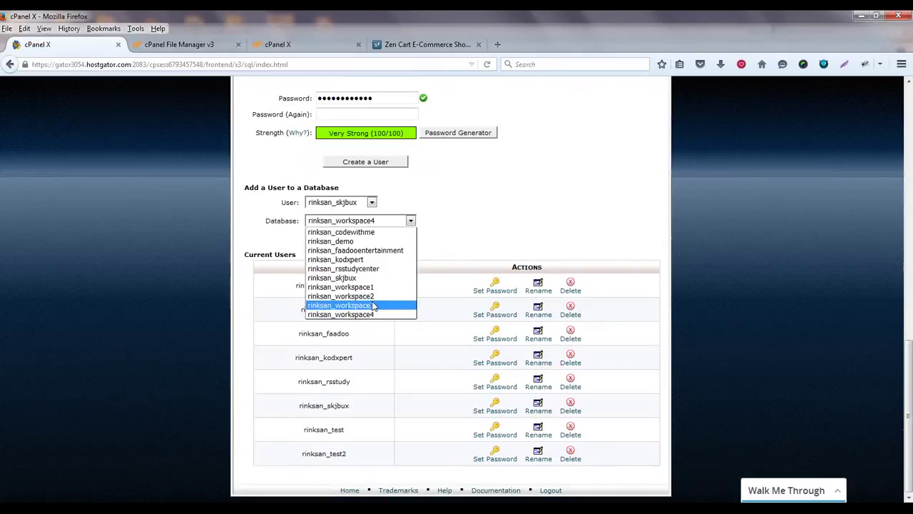
{"action": "left_click", "coordinate": [380, 279]}
{"action": "left_click", "coordinate": [324, 241]}
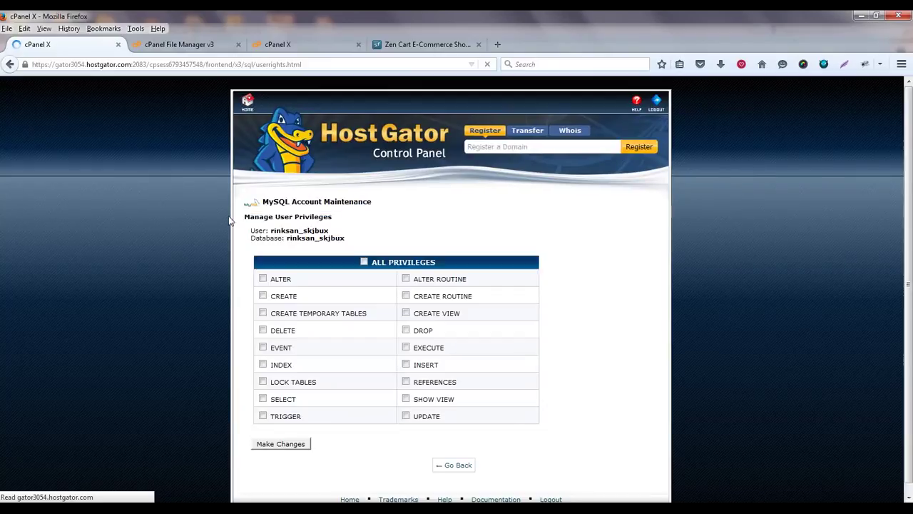
Step: Grant rinksan_skjbux ALL PRIVILEGES on its database, then check the finished upload
{"action": "left_click", "coordinate": [364, 262]}
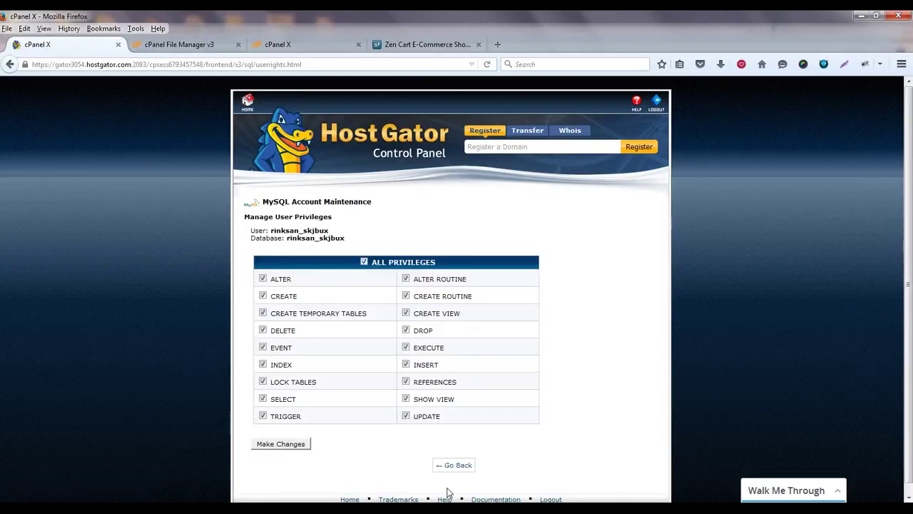
{"action": "left_click", "coordinate": [289, 445]}
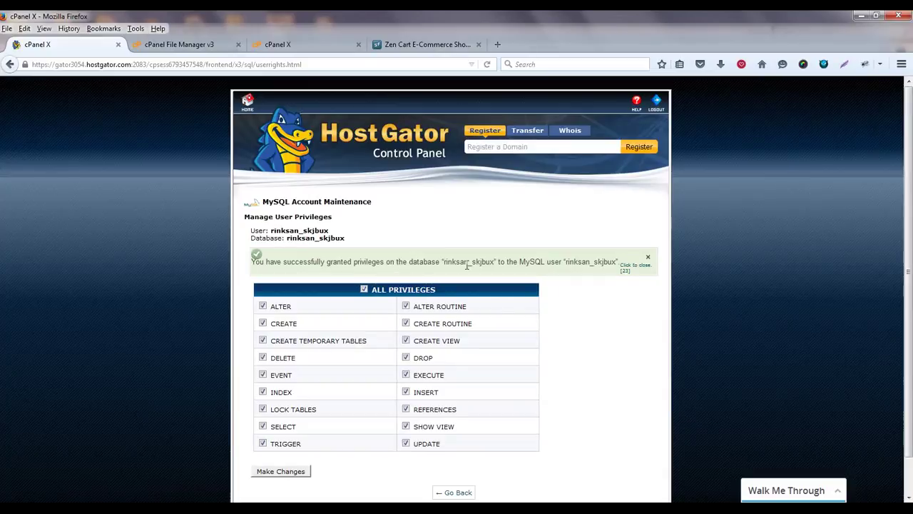
{"action": "left_click_drag", "start_coordinate": [464, 262], "coordinate": [596, 265]}
{"action": "left_click", "coordinate": [442, 266]}
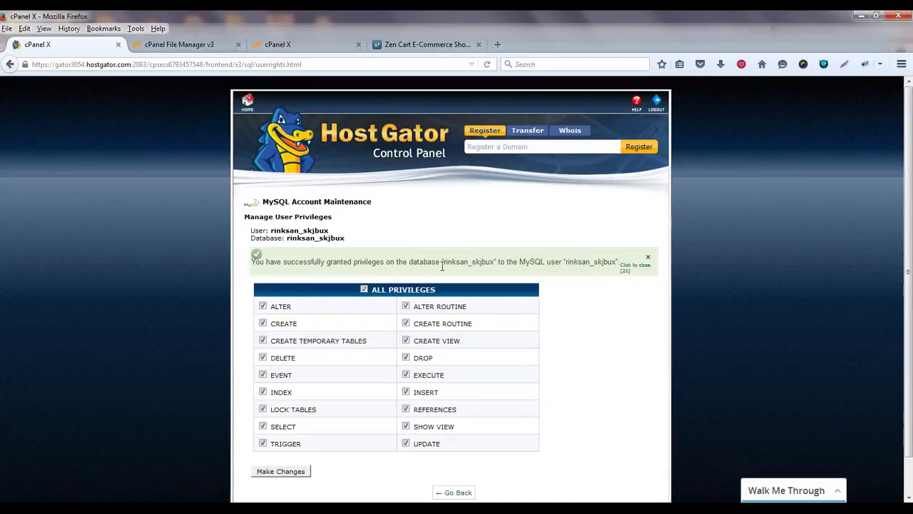
{"action": "left_click", "coordinate": [247, 104]}
{"action": "left_click", "coordinate": [302, 47]}
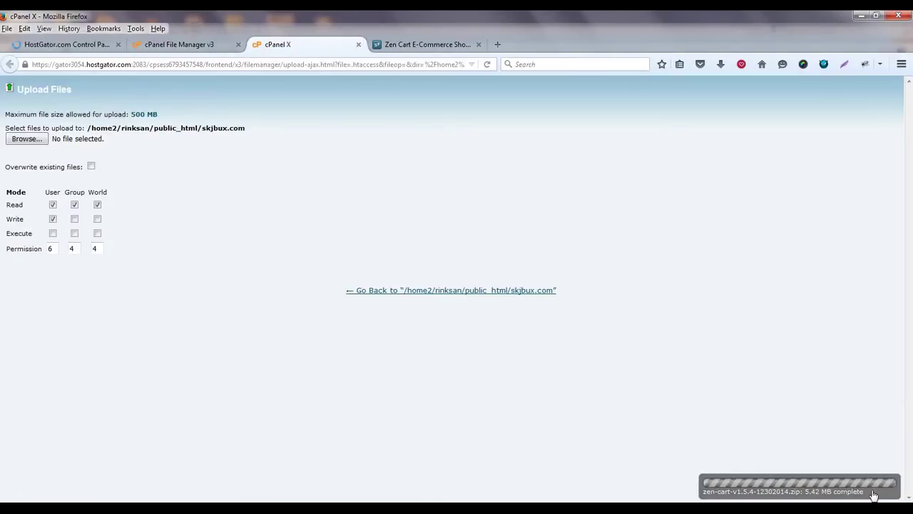
Step: Launch File Manager from the HostGator control panel's Files section to view skjbux.com
{"action": "left_click", "coordinate": [187, 45]}
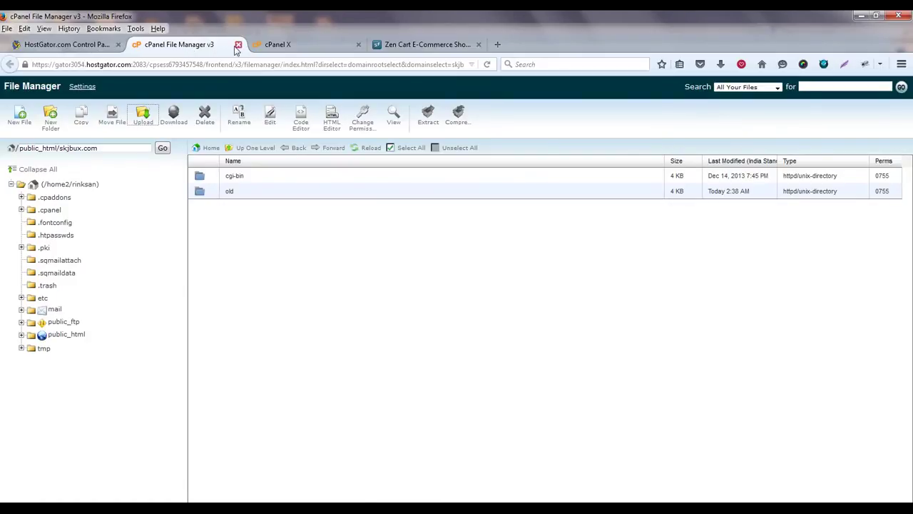
{"action": "left_click", "coordinate": [64, 46]}
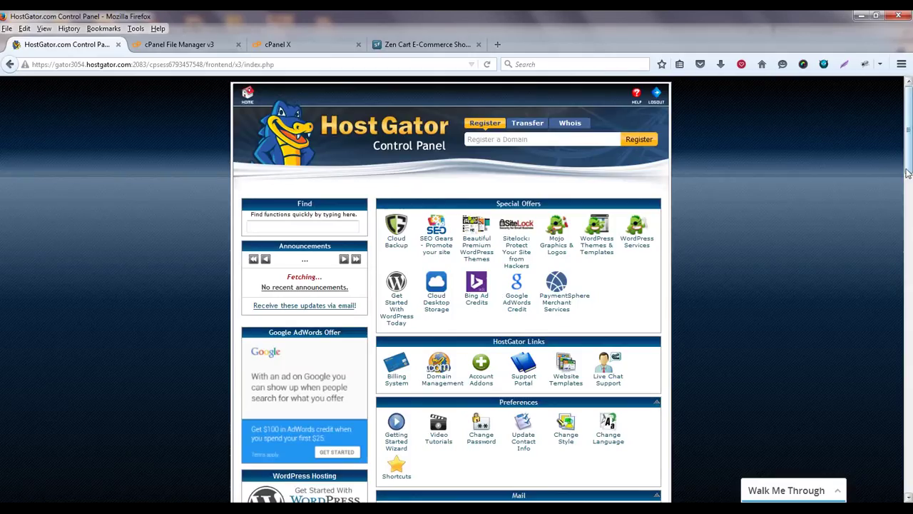
{"action": "left_click_drag", "start_coordinate": [907, 173], "coordinate": [908, 308]}
{"action": "scroll", "coordinate": [457, 285], "scroll_direction": "down", "scroll_amount": 3}
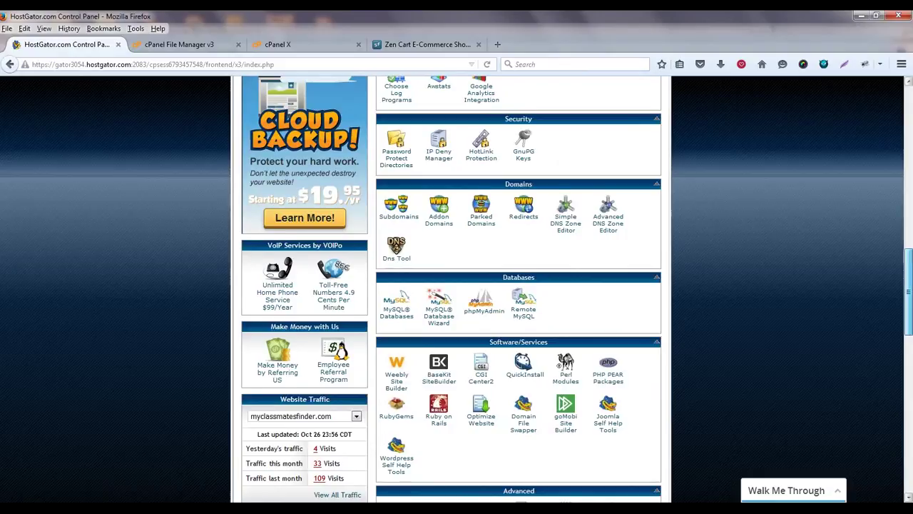
{"action": "scroll", "coordinate": [456, 285], "scroll_direction": "down", "scroll_amount": 1}
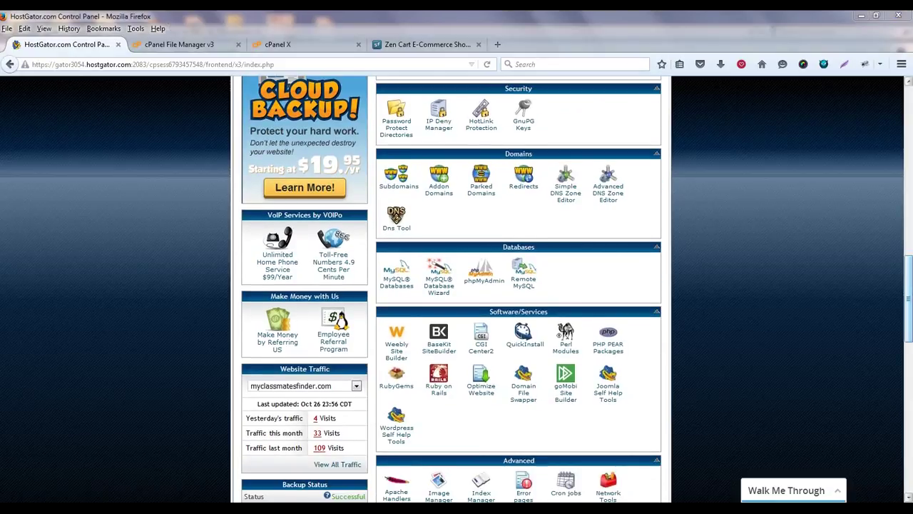
{"action": "left_click_drag", "start_coordinate": [908, 299], "coordinate": [907, 250]}
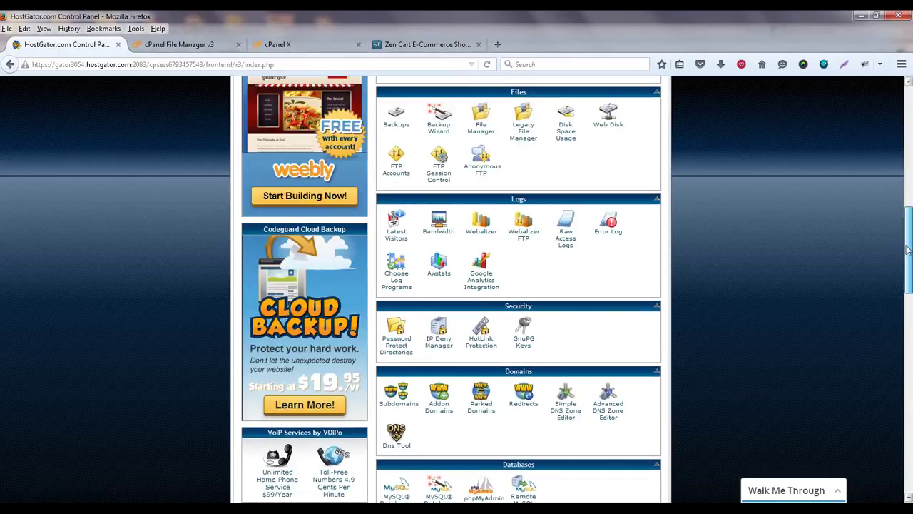
{"action": "left_click", "coordinate": [481, 118]}
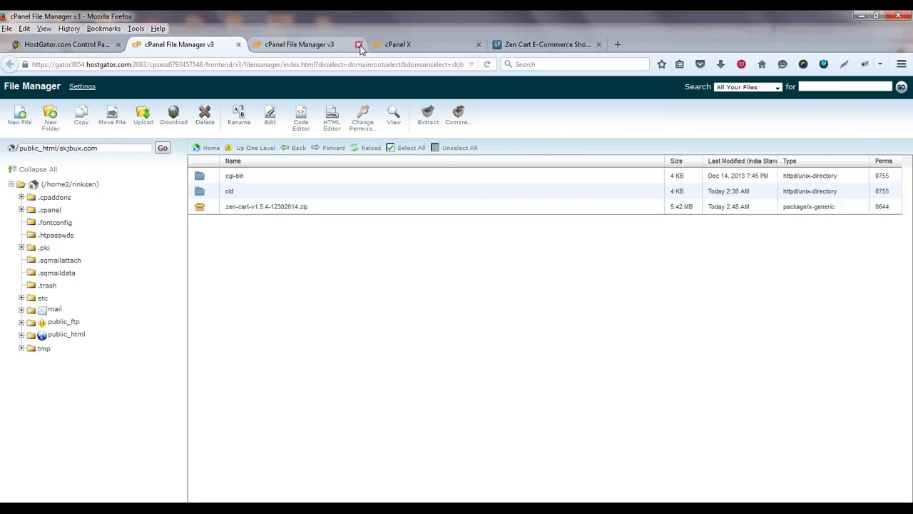
Step: Extract the Zen Cart zip archive into the skjbux.com folder and refresh the listing
{"action": "left_click", "coordinate": [359, 44]}
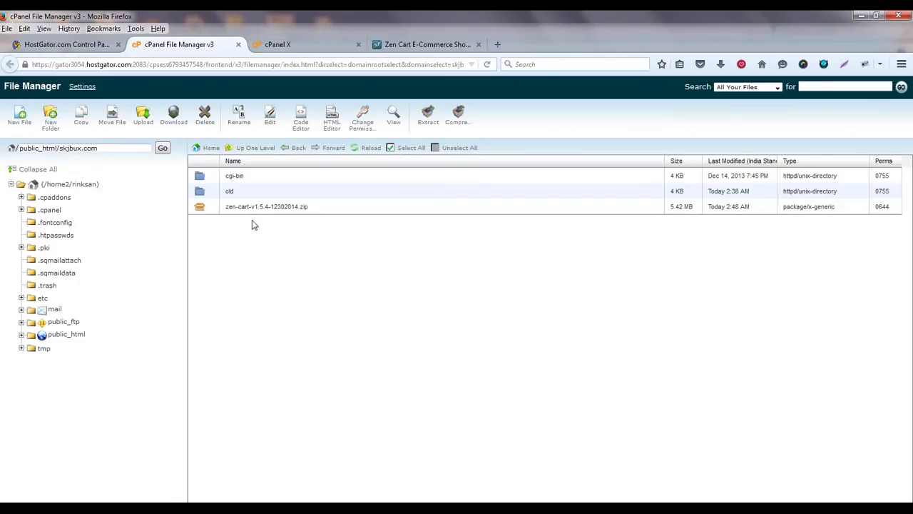
{"action": "left_click", "coordinate": [203, 210]}
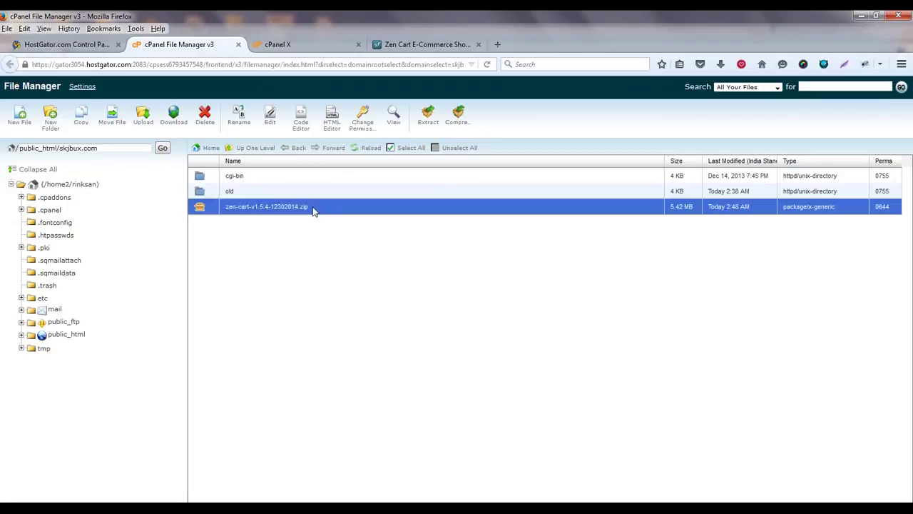
{"action": "left_click", "coordinate": [430, 122]}
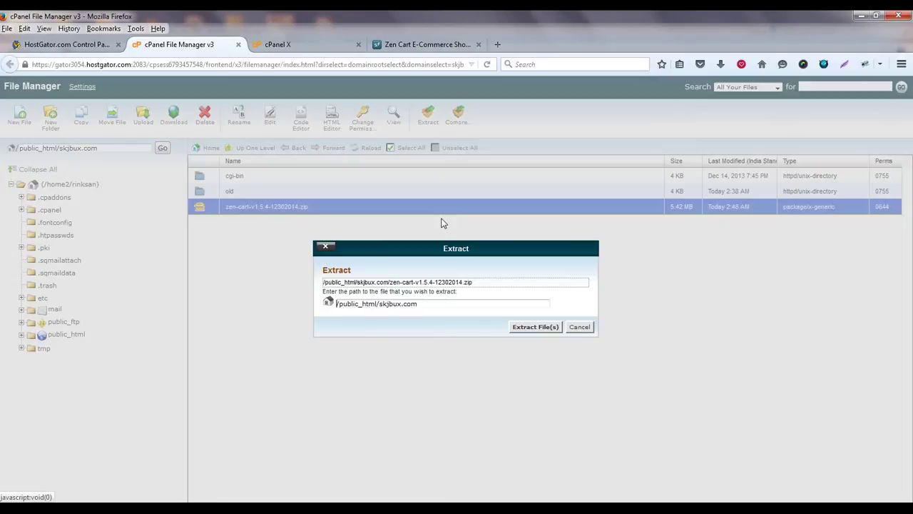
{"action": "left_click", "coordinate": [535, 329]}
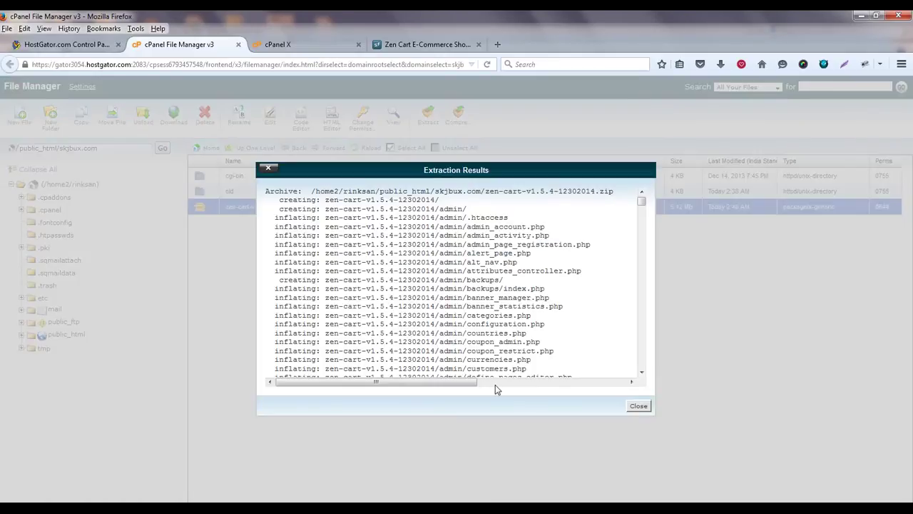
{"action": "left_click", "coordinate": [637, 406]}
{"action": "left_click", "coordinate": [364, 148]}
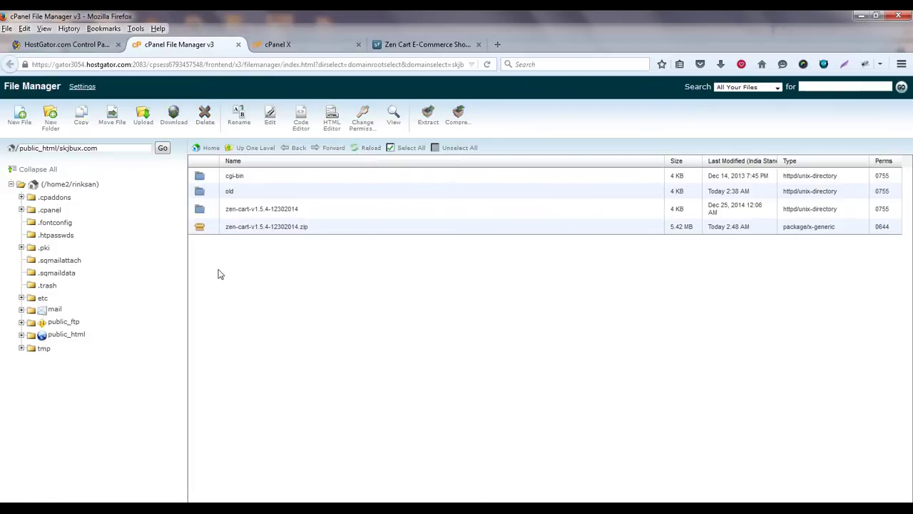
Step: Move all contents of zen-cart-v1.5.4-12302014 up into skjbux.com
{"action": "double_click", "coordinate": [201, 208]}
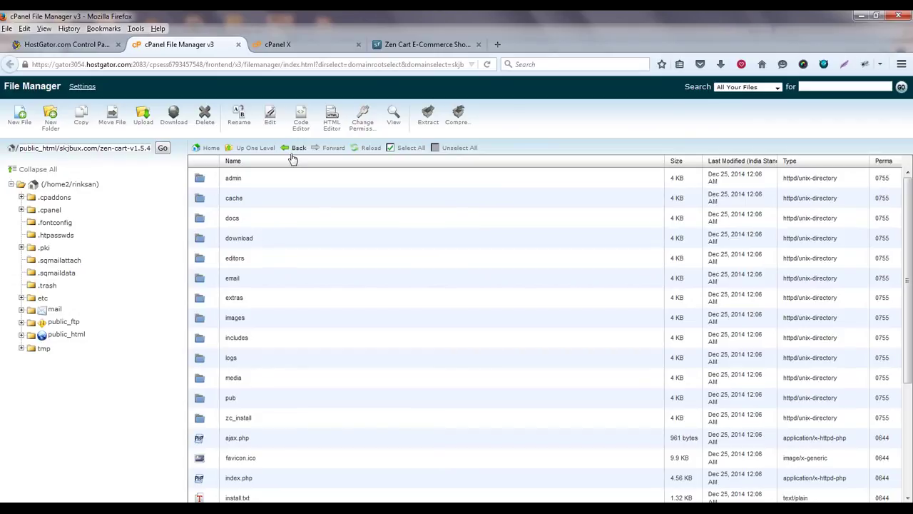
{"action": "left_click", "coordinate": [411, 149]}
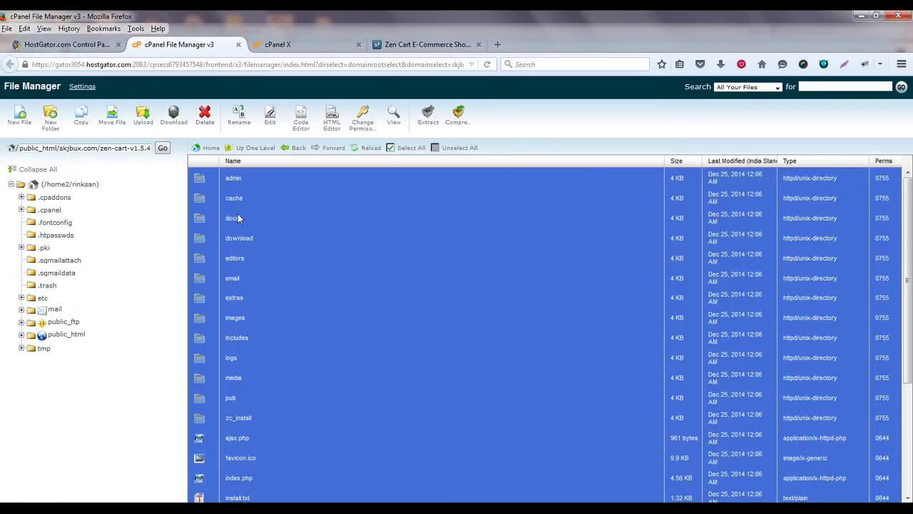
{"action": "left_click", "coordinate": [108, 119]}
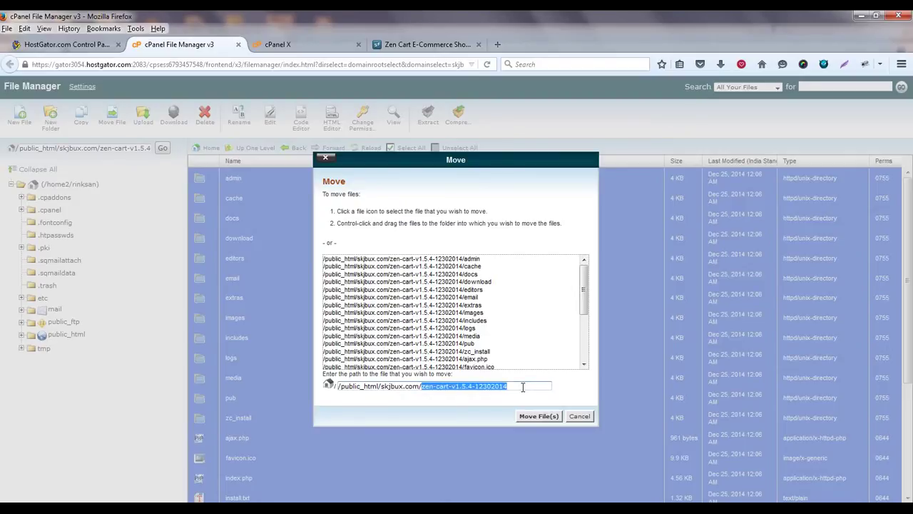
{"action": "key", "text": "BackSpace"}
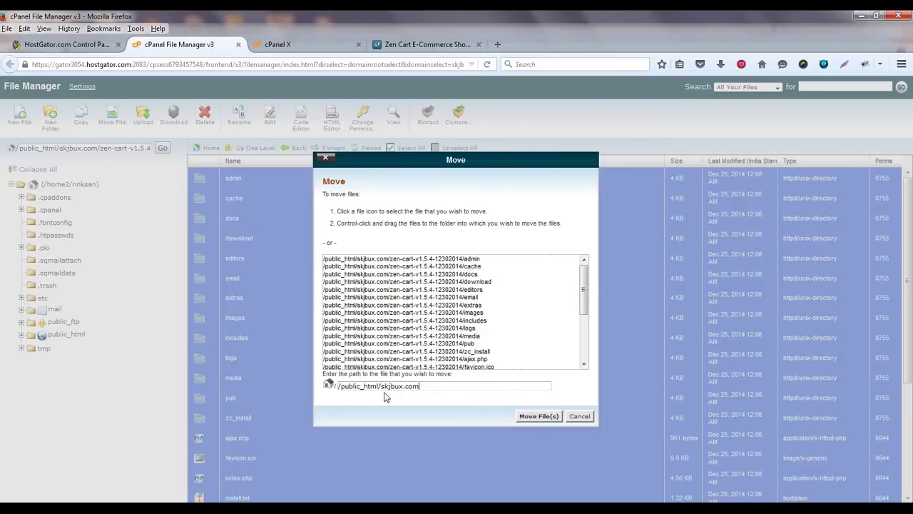
{"action": "left_click", "coordinate": [548, 417]}
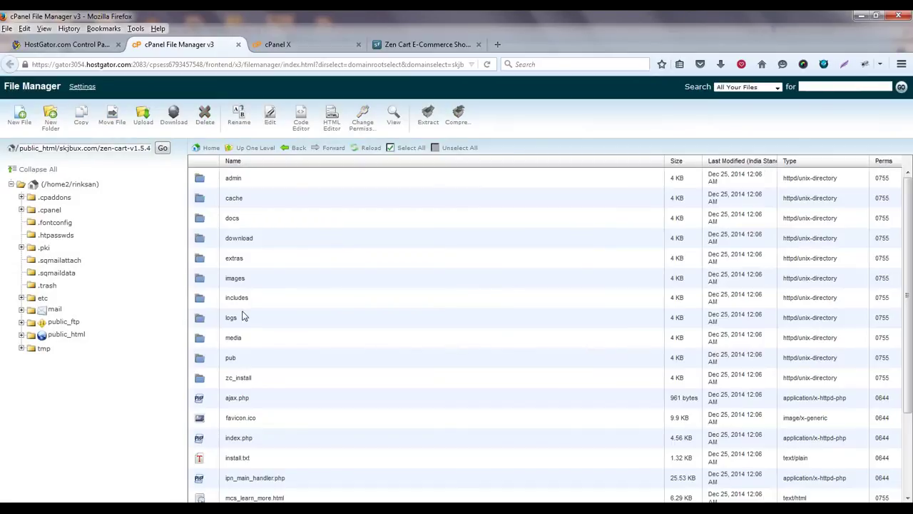
Step: Go up to the skjbux.com folder and check that the Zen Cart files are listed
{"action": "left_click", "coordinate": [246, 149]}
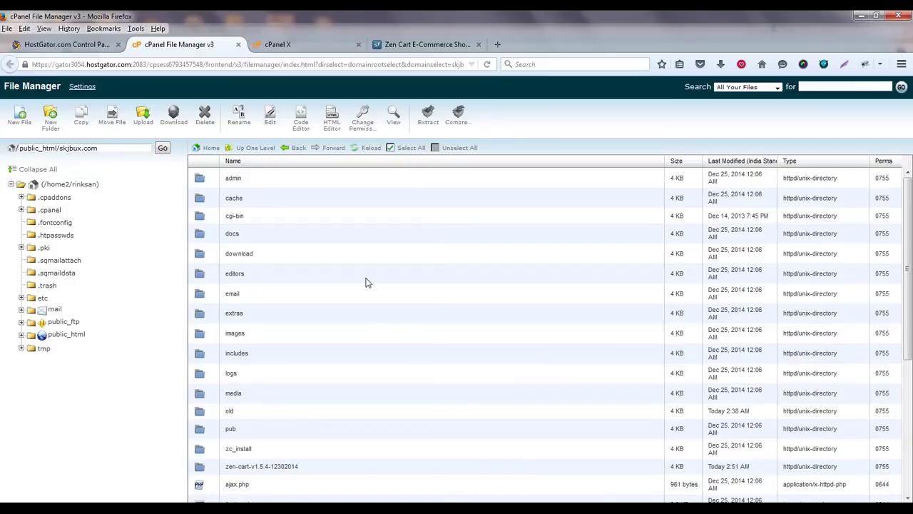
{"action": "scroll", "coordinate": [397, 319], "scroll_direction": "down", "scroll_amount": 1}
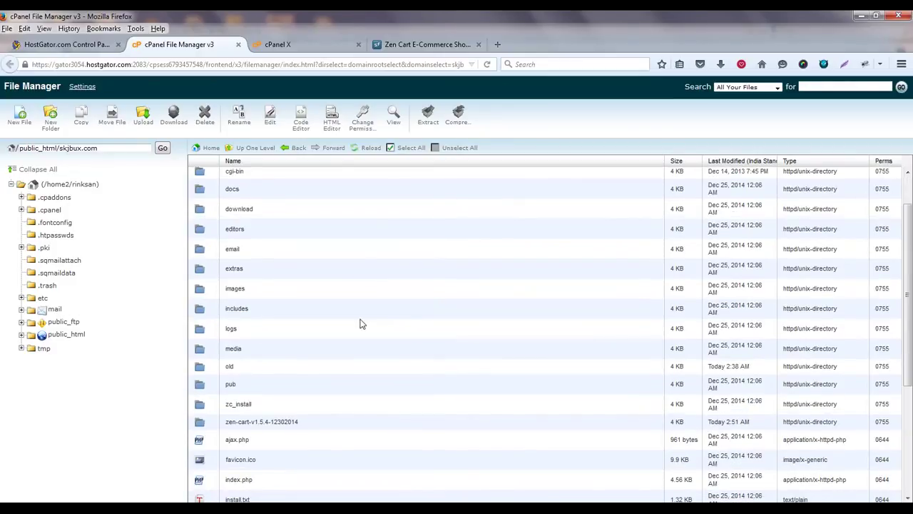
{"action": "scroll", "coordinate": [360, 324], "scroll_direction": "up", "scroll_amount": 1}
Step: Copy the domain from the notes and load skjbux.com in the Zen Cart browser tab
{"action": "key", "text": "alt+Tab"}
{"action": "left_click", "coordinate": [204, 199]}
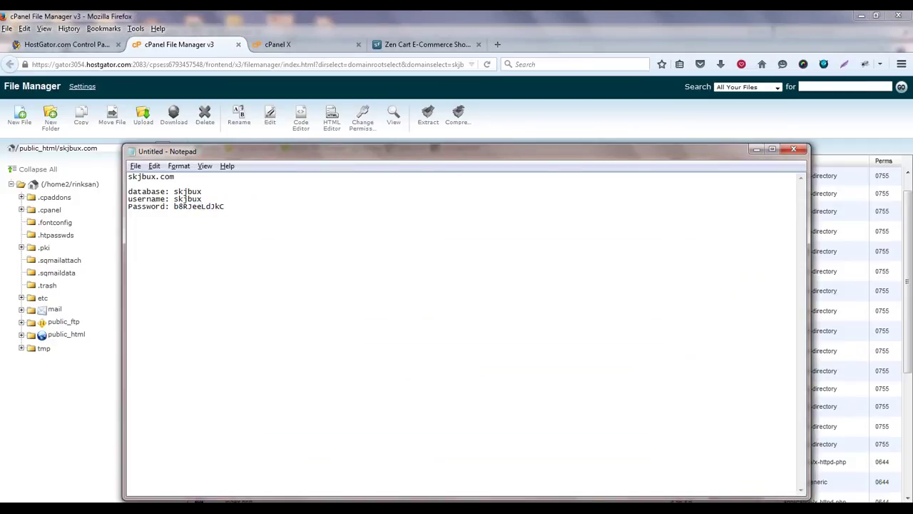
{"action": "left_click_drag", "start_coordinate": [128, 176], "coordinate": [175, 176]}
{"action": "key", "text": "alt+Tab"}
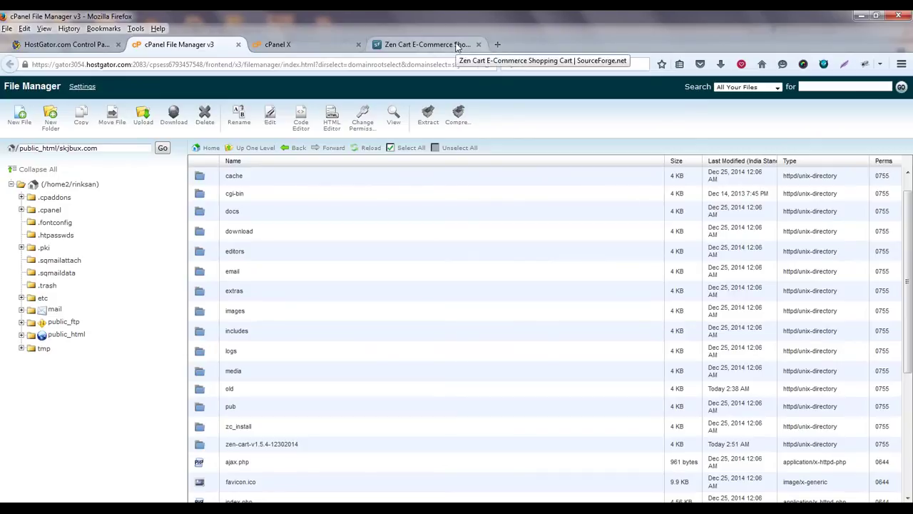
{"action": "left_click", "coordinate": [464, 47]}
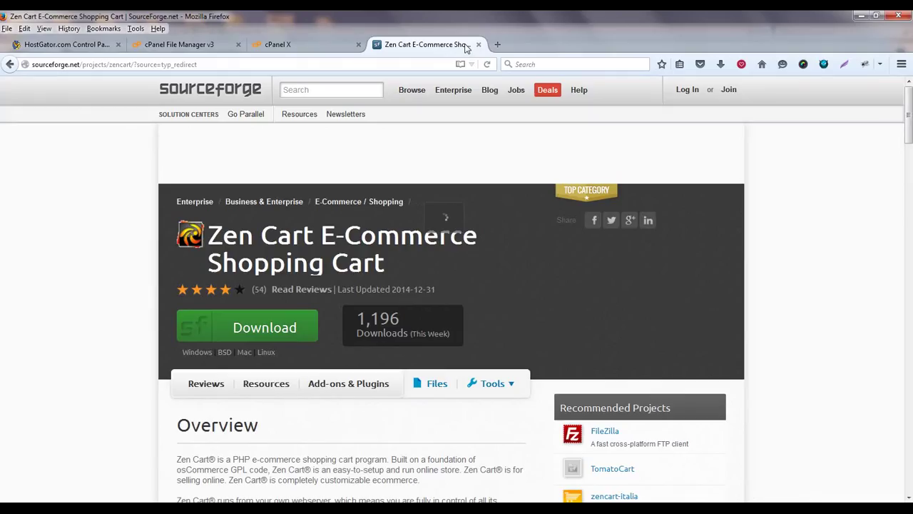
{"action": "left_click", "coordinate": [384, 67]}
{"action": "type", "text": "skjbux.com"}
{"action": "key", "text": "Return"}
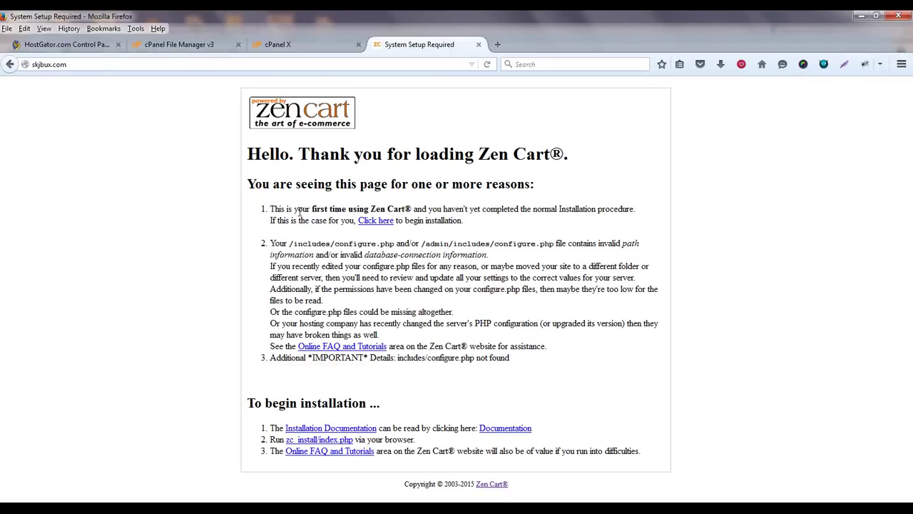
Step: Start the Zen Cart installation, pass the welcome page, and agree to the GPL license
{"action": "left_click", "coordinate": [381, 225]}
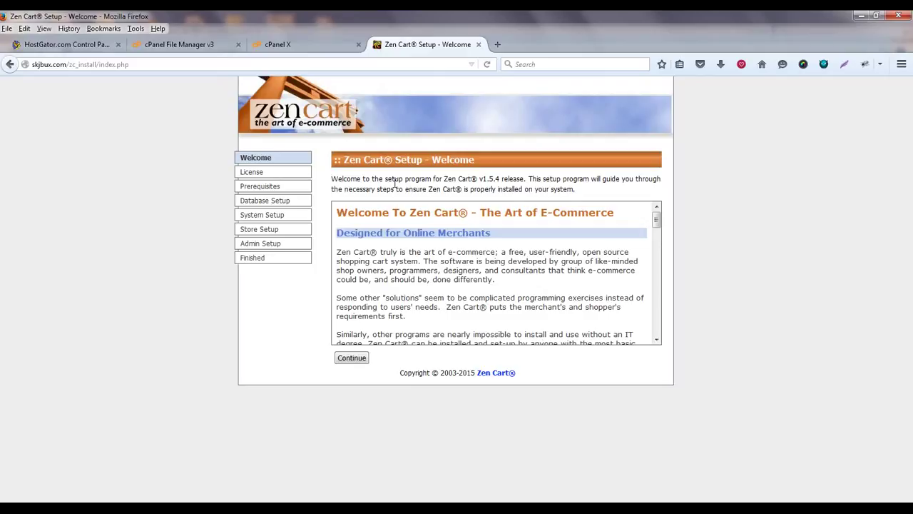
{"action": "mouse_move", "coordinate": [338, 215]}
{"action": "left_mouse_down"}
{"action": "mouse_move", "coordinate": [450, 216]}
{"action": "mouse_move", "coordinate": [586, 242]}
{"action": "left_mouse_up"}
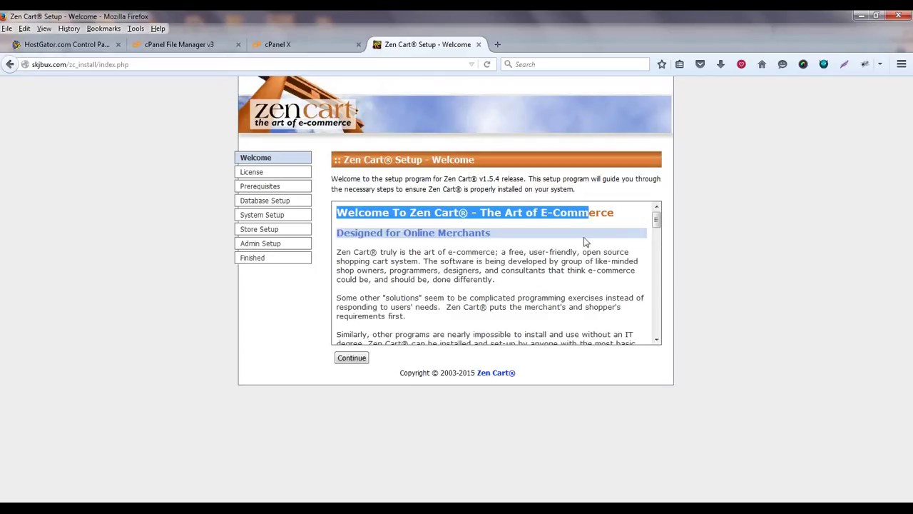
{"action": "left_click_drag", "start_coordinate": [656, 221], "coordinate": [663, 337]}
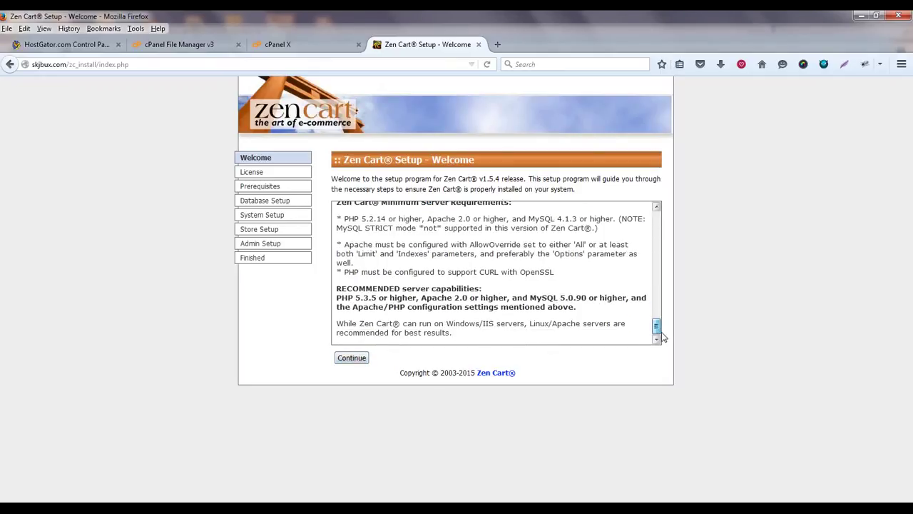
{"action": "left_click", "coordinate": [352, 359]}
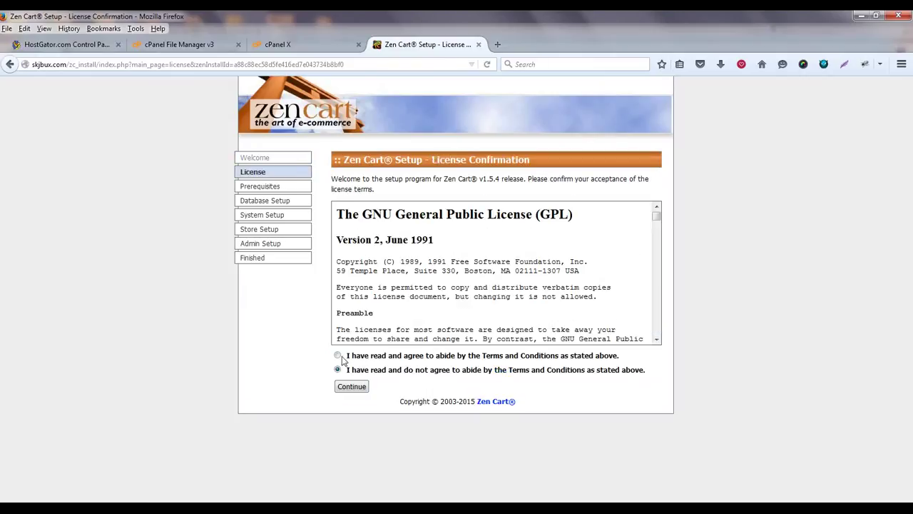
{"action": "left_click", "coordinate": [338, 356]}
{"action": "left_click", "coordinate": [364, 389]}
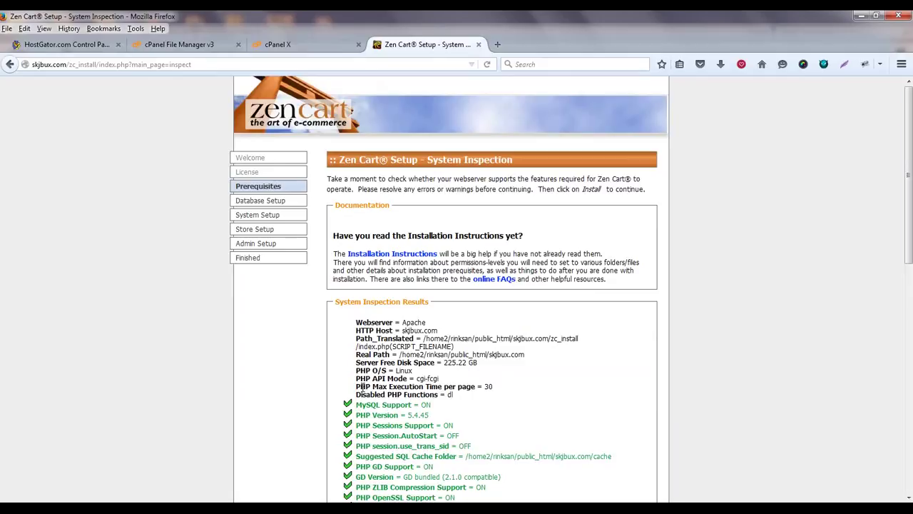
Step: Review the MySQL, webserver and PHP inspection results, then choose Install to reach Database Setup
{"action": "scroll", "coordinate": [362, 389], "scroll_direction": "down", "scroll_amount": 3}
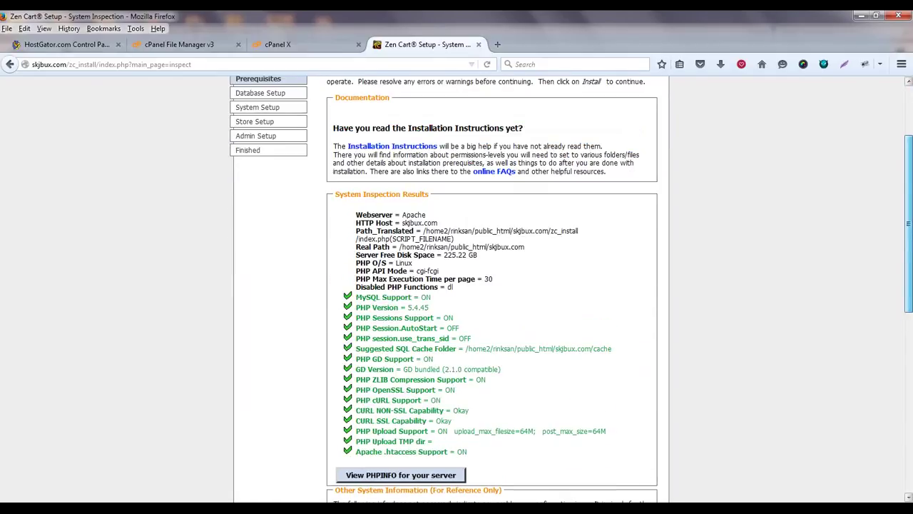
{"action": "scroll", "coordinate": [493, 289], "scroll_direction": "down", "scroll_amount": 1}
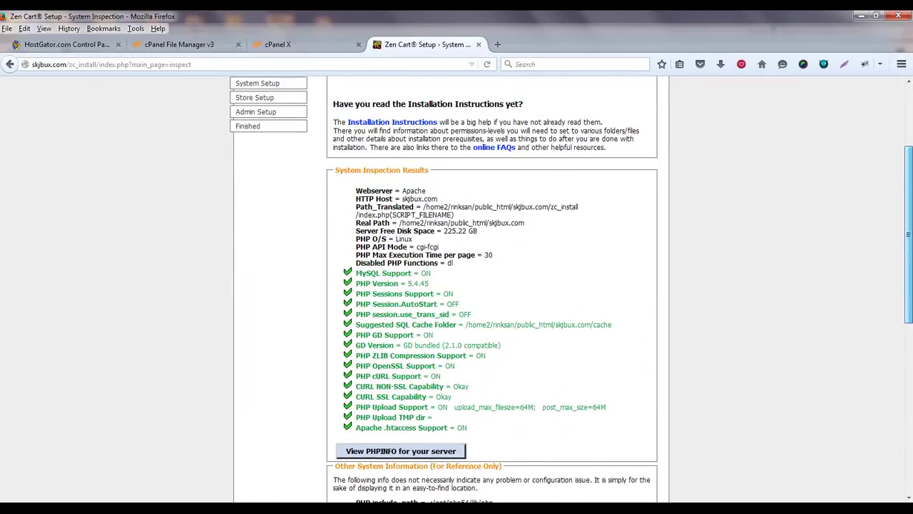
{"action": "scroll", "coordinate": [373, 257], "scroll_direction": "down", "scroll_amount": 1}
{"action": "scroll", "coordinate": [374, 257], "scroll_direction": "down", "scroll_amount": 1}
{"action": "mouse_move", "coordinate": [356, 245]}
{"action": "left_mouse_down"}
{"action": "mouse_move", "coordinate": [401, 246]}
{"action": "mouse_move", "coordinate": [437, 278]}
{"action": "left_mouse_up"}
{"action": "left_click", "coordinate": [448, 329]}
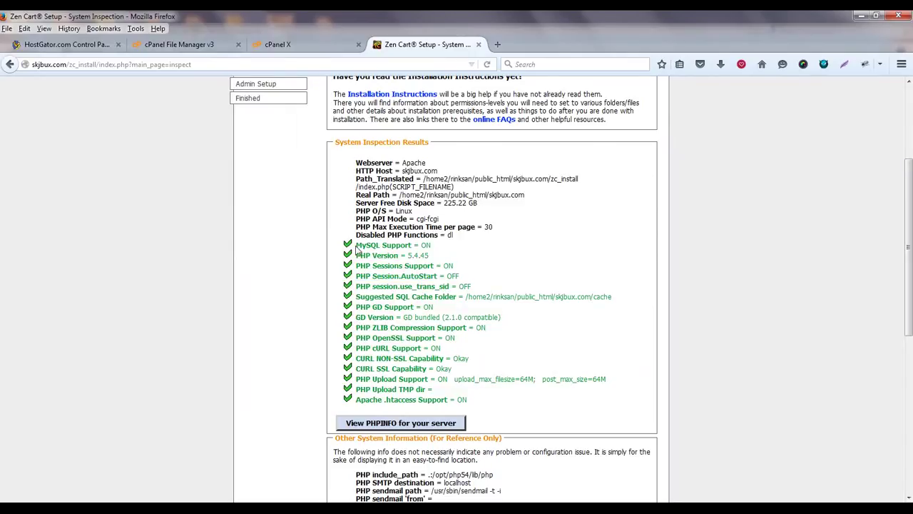
{"action": "left_click_drag", "start_coordinate": [356, 162], "coordinate": [446, 177]}
{"action": "left_click_drag", "start_coordinate": [371, 227], "coordinate": [436, 275]}
{"action": "left_click", "coordinate": [679, 334]}
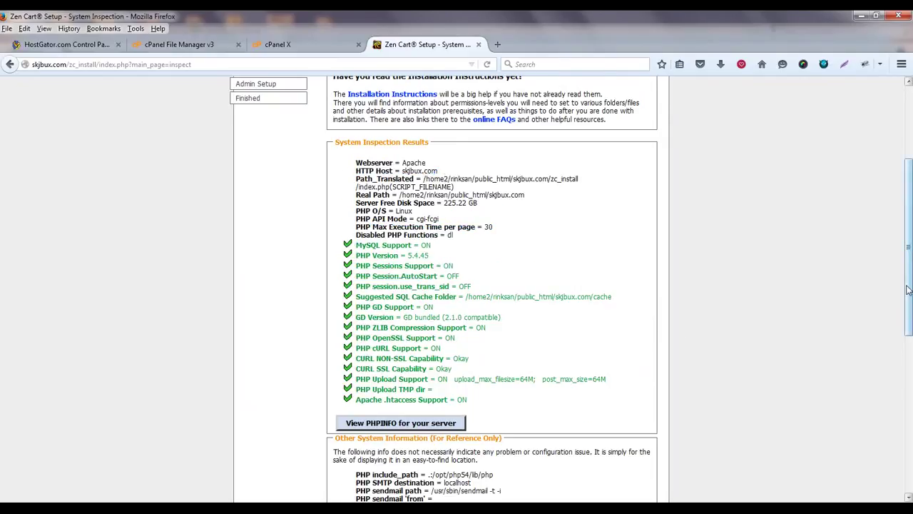
{"action": "left_click_drag", "start_coordinate": [908, 289], "coordinate": [908, 340]}
{"action": "left_click_drag", "start_coordinate": [908, 298], "coordinate": [909, 403]}
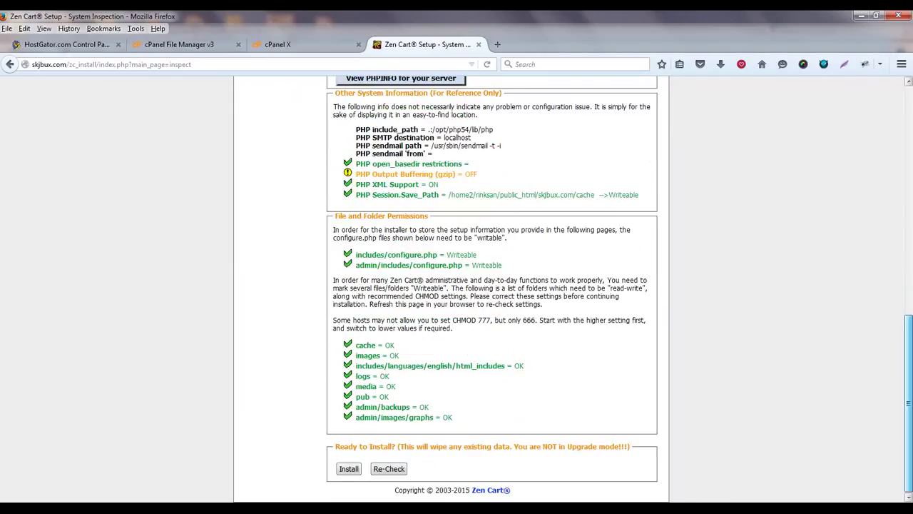
{"action": "left_click", "coordinate": [349, 471]}
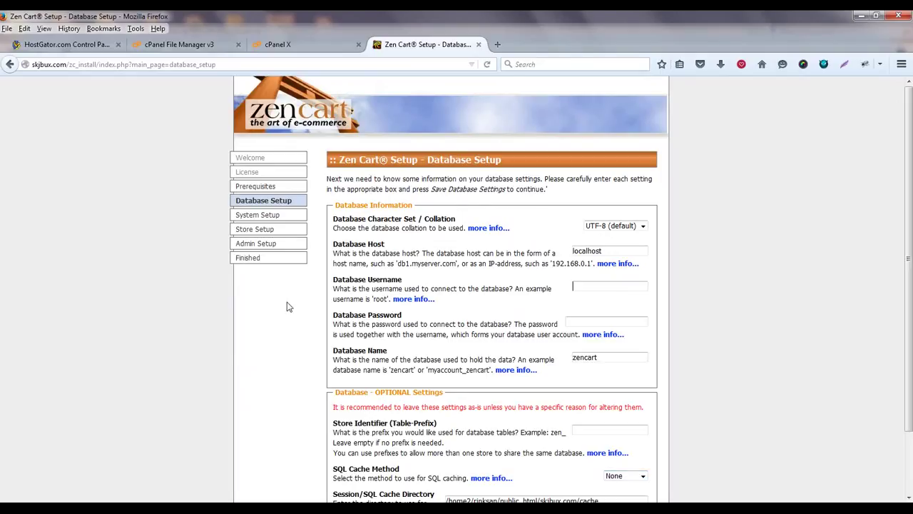
{"action": "left_click_drag", "start_coordinate": [426, 160], "coordinate": [514, 164]}
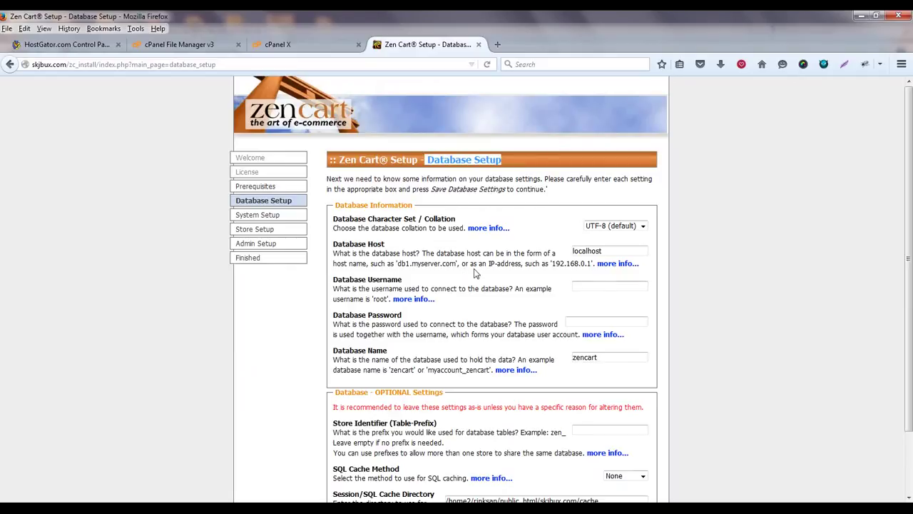
{"action": "left_click", "coordinate": [603, 287]}
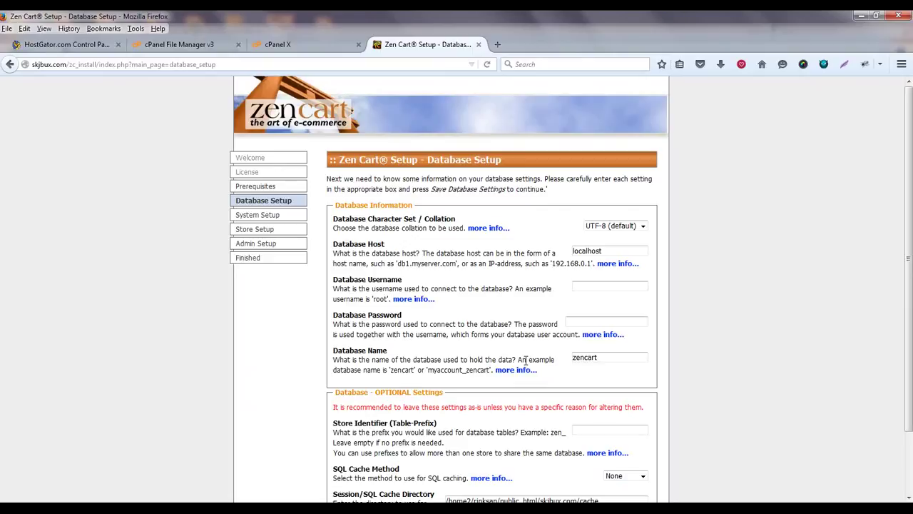
{"action": "key", "text": "alt+Tab"}
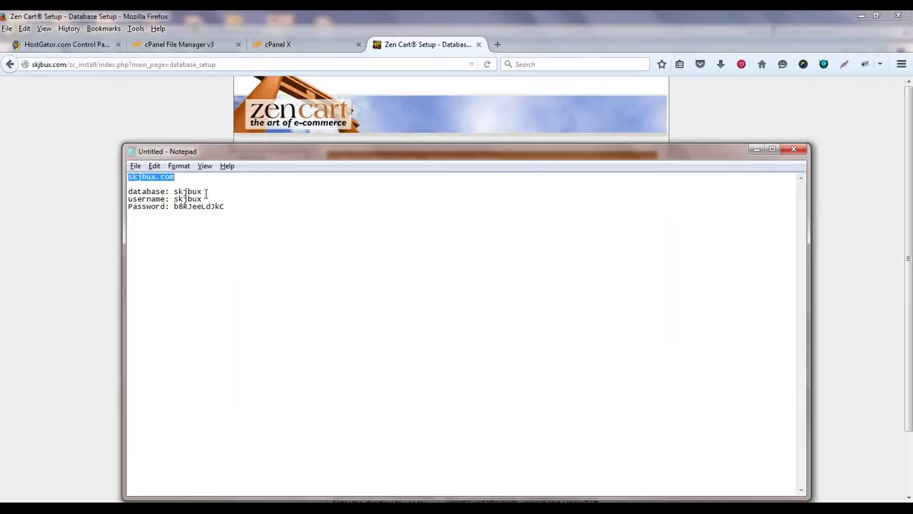
{"action": "double_click", "coordinate": [188, 192]}
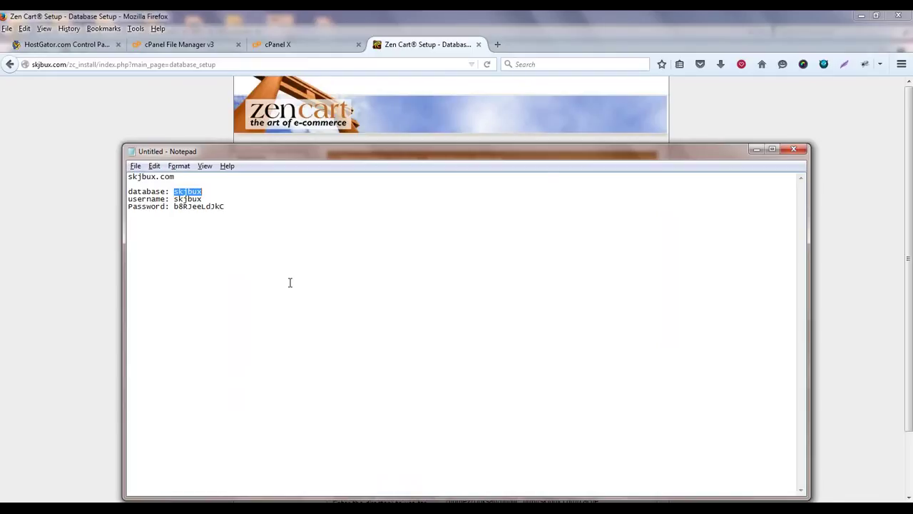
{"action": "key", "text": "alt+Tab"}
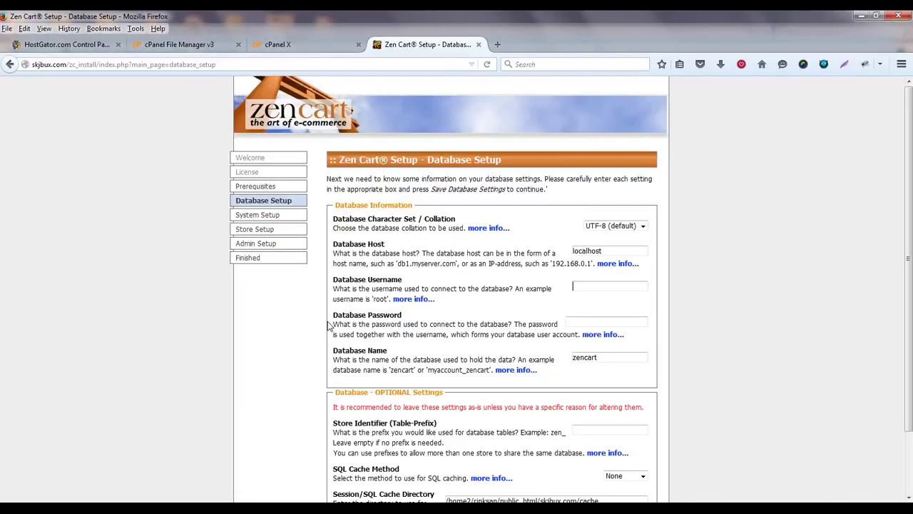
{"action": "left_click", "coordinate": [72, 48]}
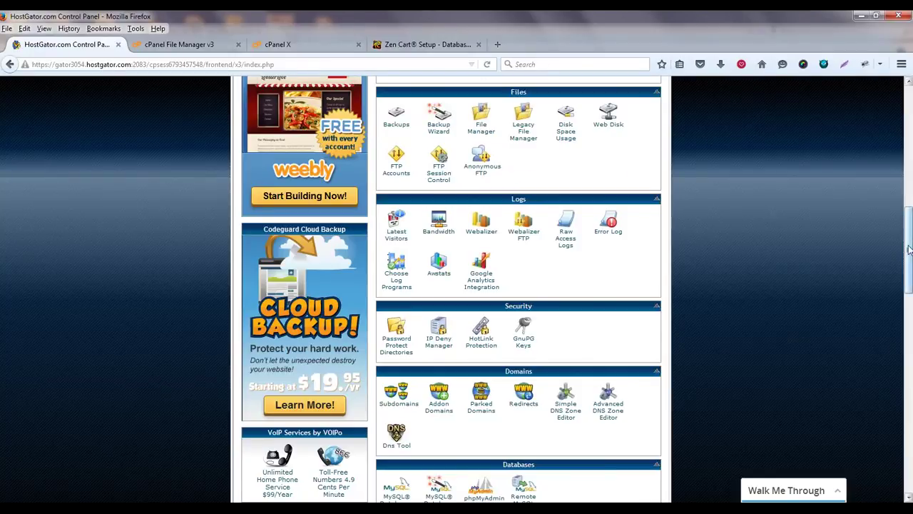
Step: Copy the full prefixed database name rinksan_skjbux from the MySQL Databases page
{"action": "left_click_drag", "start_coordinate": [909, 249], "coordinate": [909, 306]}
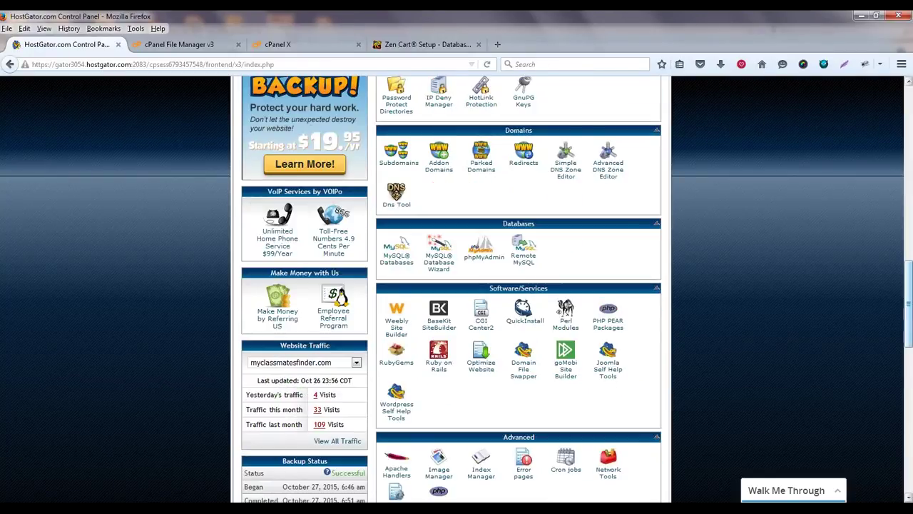
{"action": "left_click", "coordinate": [399, 262]}
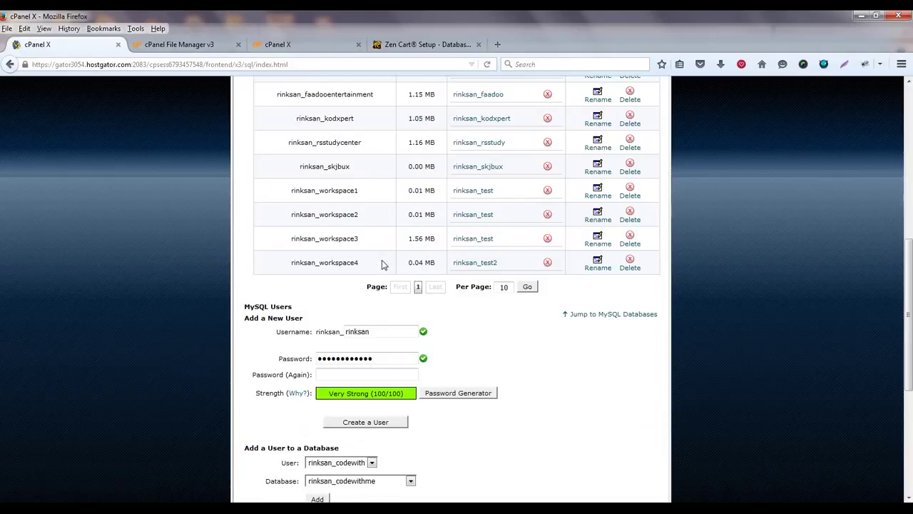
{"action": "left_click_drag", "start_coordinate": [353, 167], "coordinate": [301, 170]}
{"action": "key", "text": "ctrl+c"}
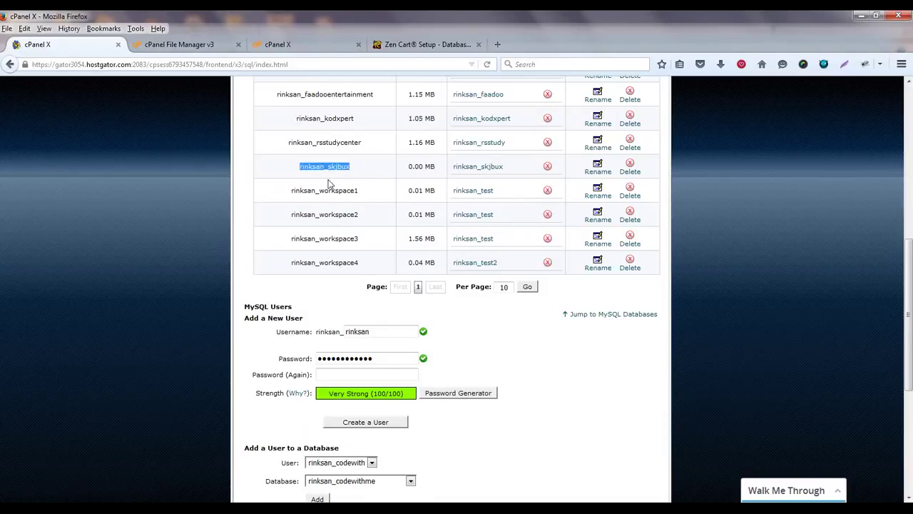
Step: Replace the database and username lines in the notes with rinksan_skjbux
{"action": "key", "text": "alt+Tab"}
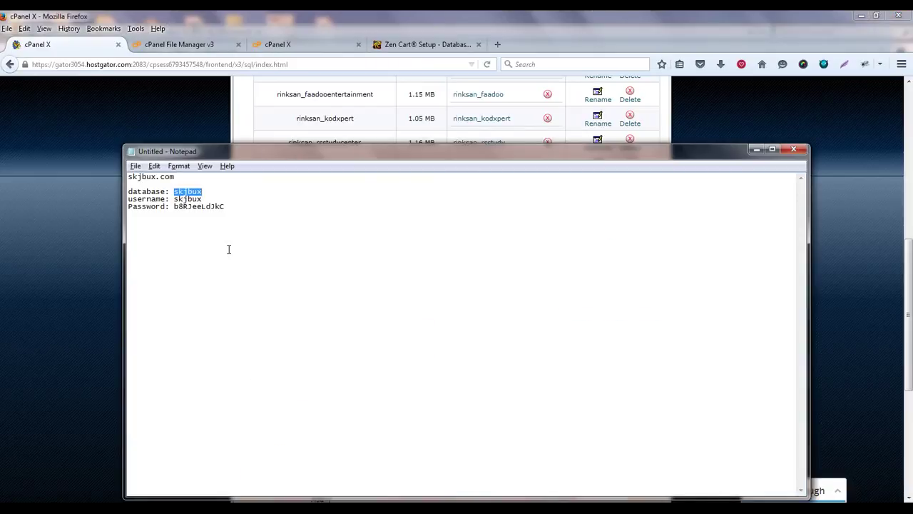
{"action": "key", "text": "ctrl+v"}
{"action": "key", "text": "shift+Left"}
{"action": "key", "text": "shift+Left"}
{"action": "key", "text": "shift+Left"}
{"action": "key", "text": "shift+Left"}
{"action": "key", "text": "ctrl+v"}
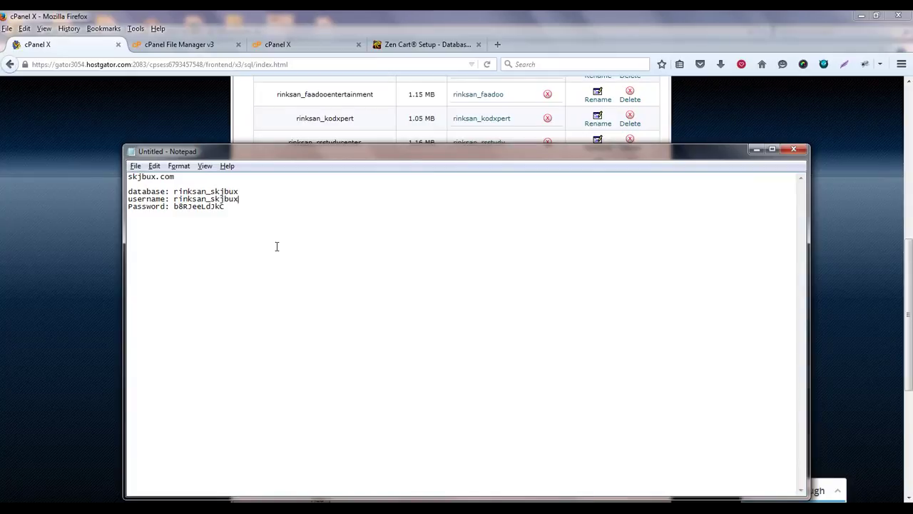
{"action": "key", "text": "alt+Tab"}
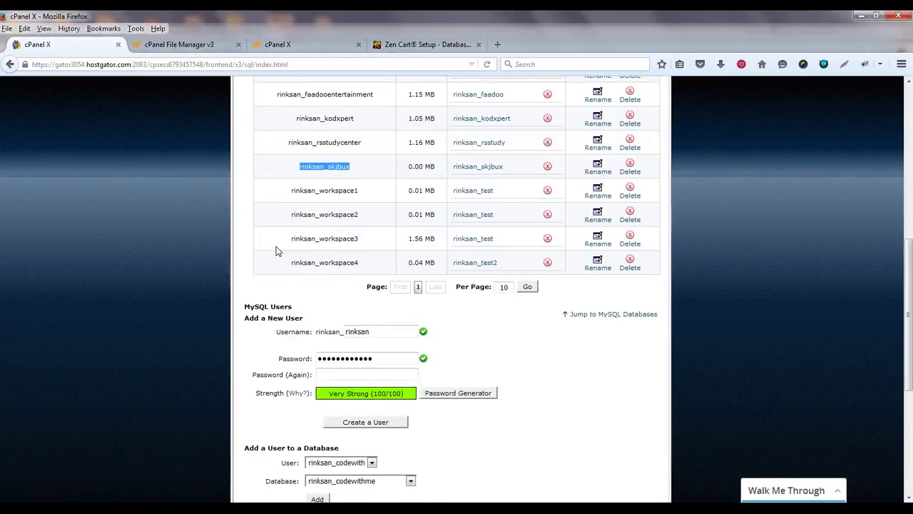
{"action": "left_click", "coordinate": [421, 45]}
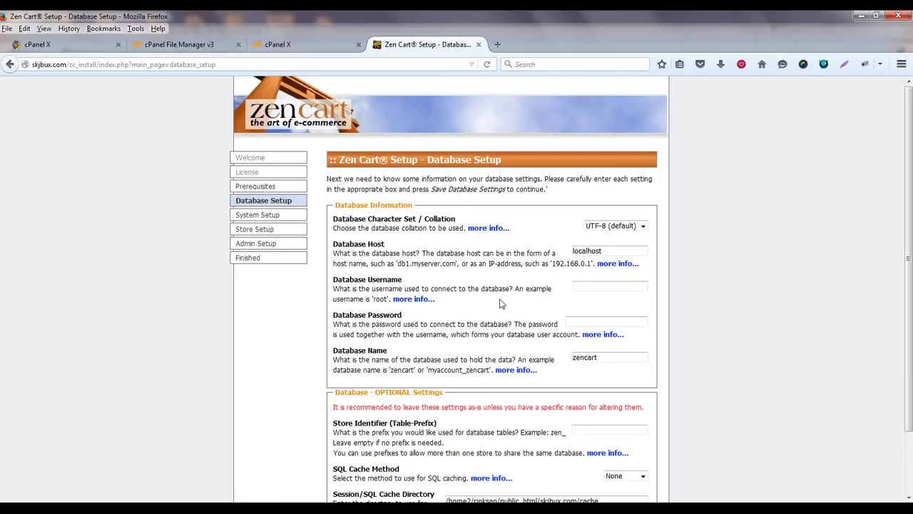
{"action": "key", "text": "ctrl+v"}
{"action": "double_click", "coordinate": [593, 357]}
{"action": "key", "text": "ctrl+v"}
{"action": "key", "text": "alt+Tab"}
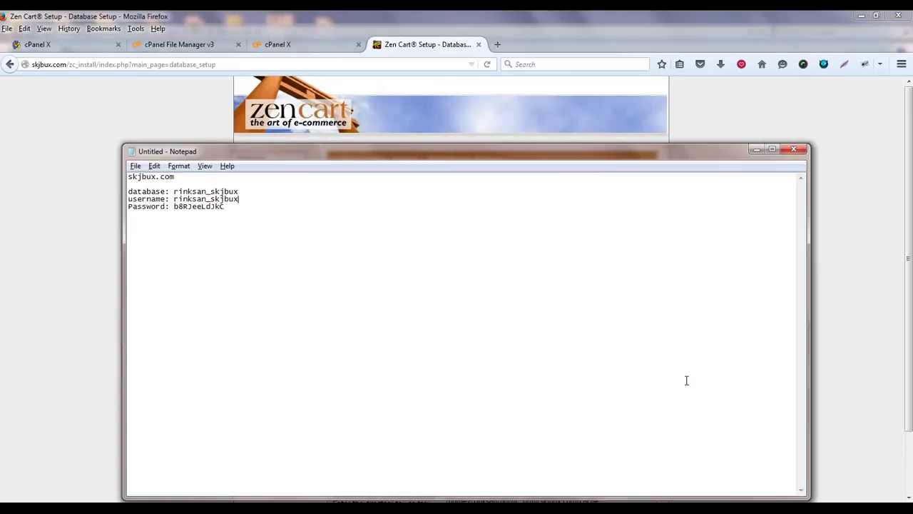
{"action": "key", "text": "Down"}
{"action": "key", "text": "shift+Left"}
{"action": "key", "text": "ctrl+shift+Left"}
{"action": "key", "text": "alt+Tab"}
{"action": "key", "text": "ctrl+v"}
Step: Set the SQL Cache Method to File and save the database settings
{"action": "scroll", "coordinate": [883, 241], "scroll_direction": "down", "scroll_amount": 1}
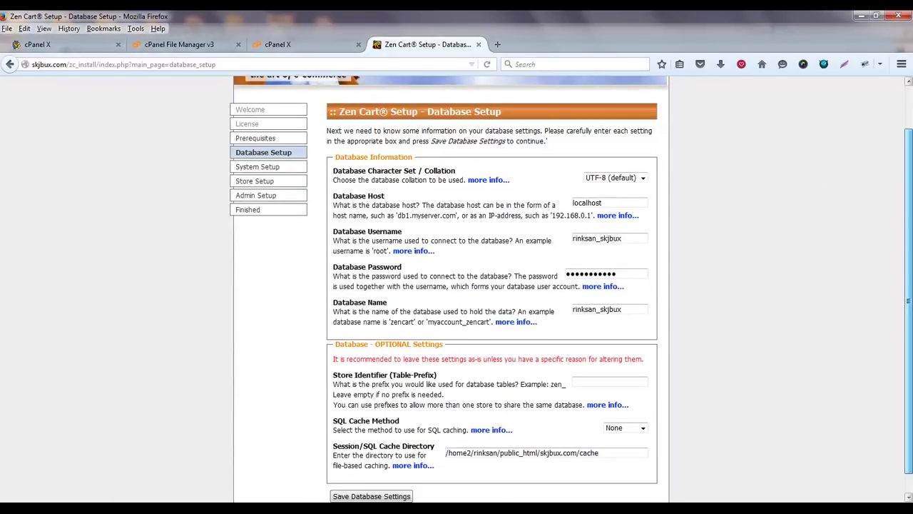
{"action": "scroll", "coordinate": [897, 346], "scroll_direction": "down", "scroll_amount": 1}
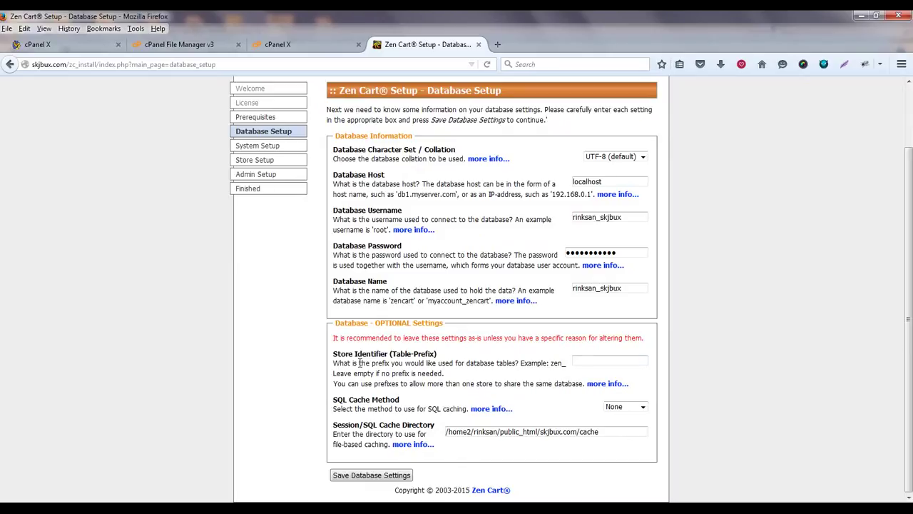
{"action": "left_click", "coordinate": [584, 362]}
{"action": "left_click", "coordinate": [642, 409]}
{"action": "left_click", "coordinate": [635, 426]}
{"action": "left_click", "coordinate": [359, 480]}
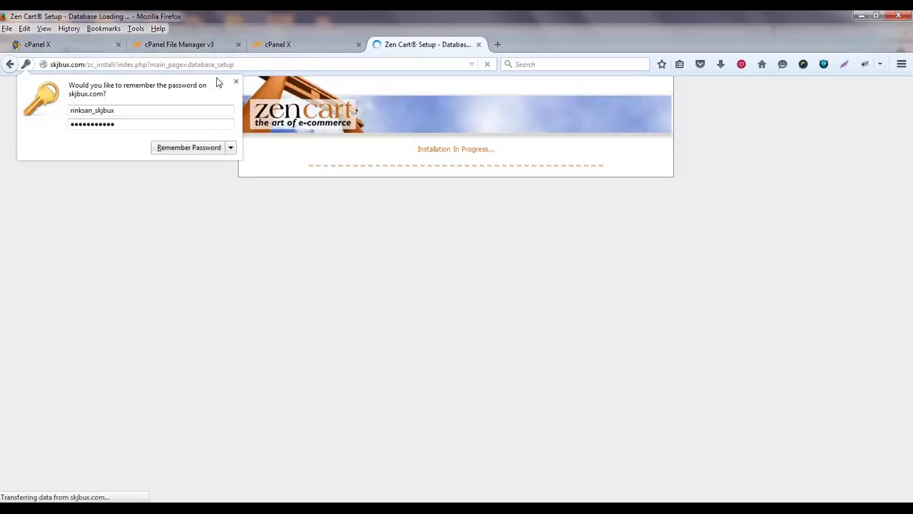
Step: Dismiss the password-save prompt and save the default system paths with SSL off
{"action": "left_click", "coordinate": [264, 180]}
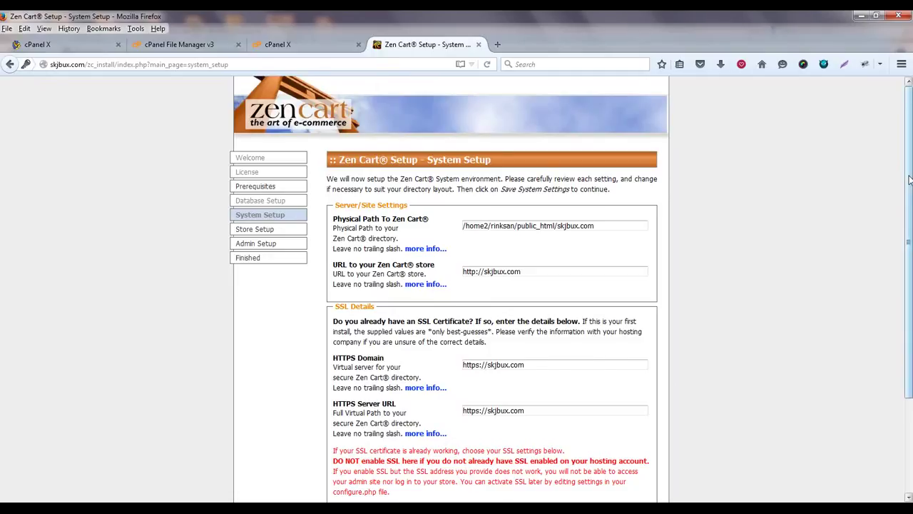
{"action": "scroll", "coordinate": [909, 180], "scroll_direction": "down", "scroll_amount": 3}
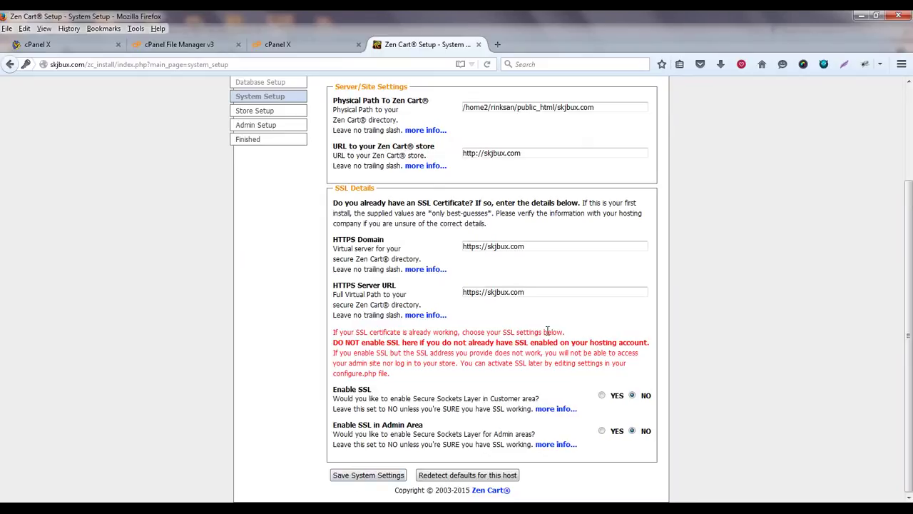
{"action": "left_click", "coordinate": [356, 479]}
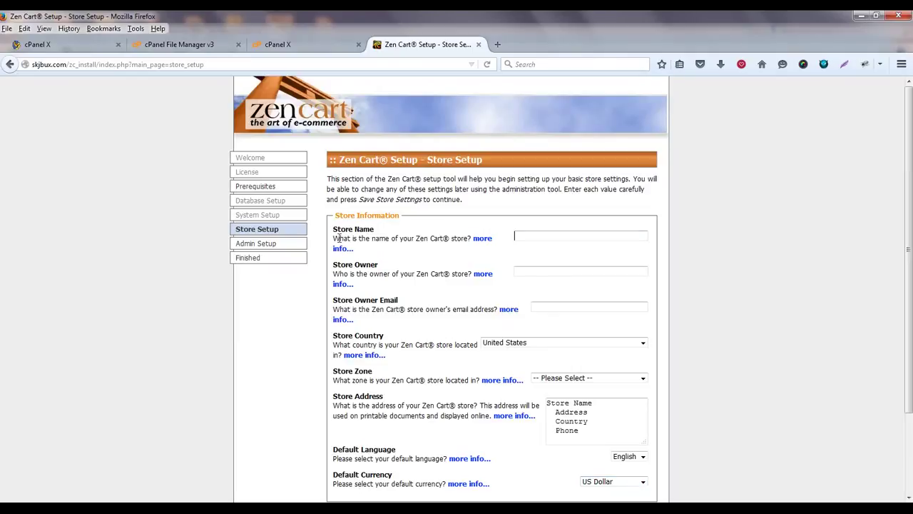
{"action": "key", "text": "alt+Tab"}
{"action": "key", "text": "Up"}
{"action": "key", "text": "Up"}
{"action": "key", "text": "Up"}
{"action": "key", "text": "Up"}
{"action": "key", "text": "shift+Right"}
{"action": "key", "text": "shift+End"}
{"action": "key", "text": "ctrl+c"}
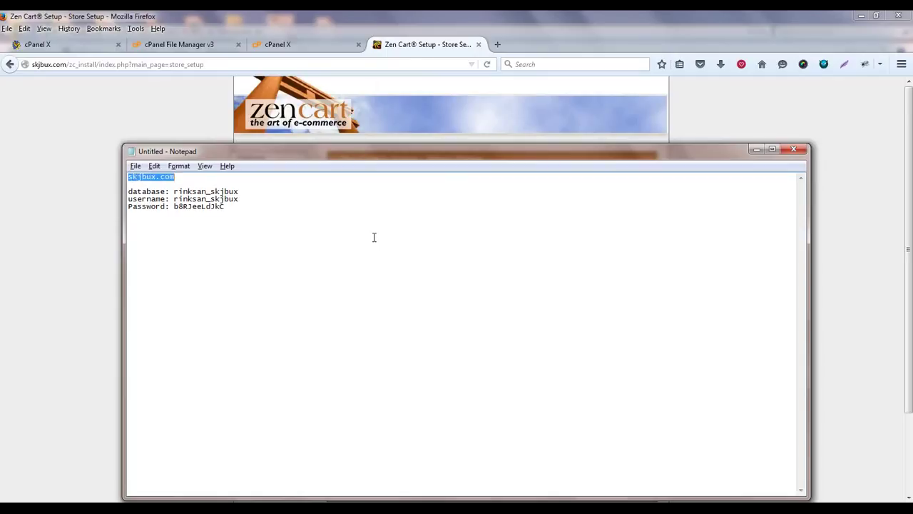
{"action": "key", "text": "alt+Tab"}
{"action": "key", "text": "ctrl+v"}
{"action": "key", "text": "Tab"}
{"action": "key", "text": "ctrl+v"}
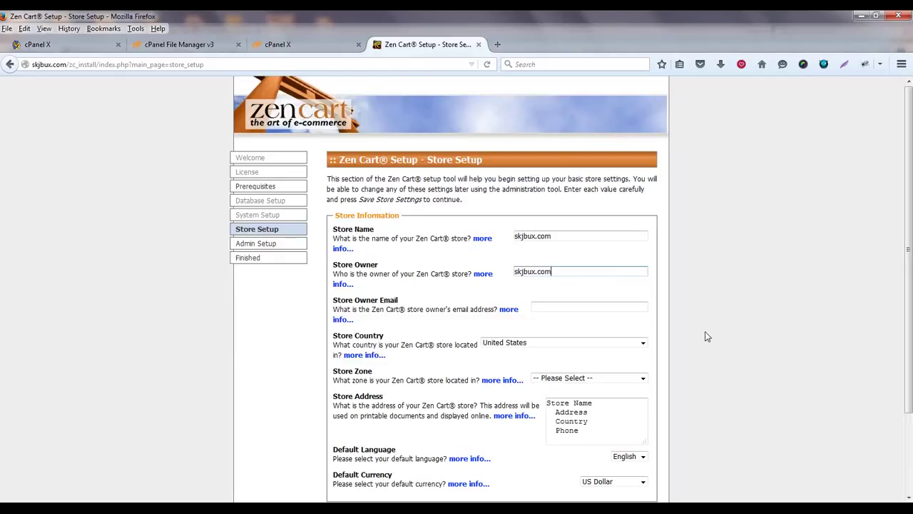
{"action": "key", "text": "Tab"}
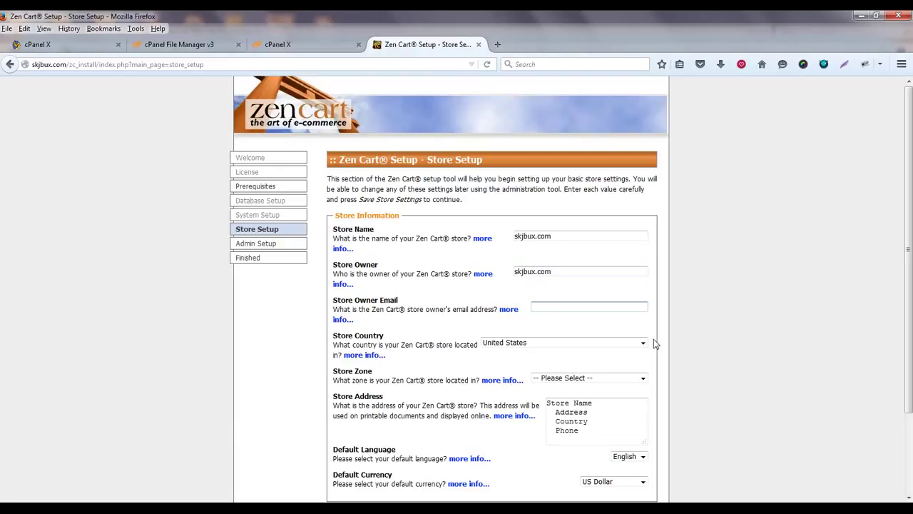
Step: Set the store country to United Kingdom and the zone to Pennsylvania
{"action": "key", "text": "Tab"}
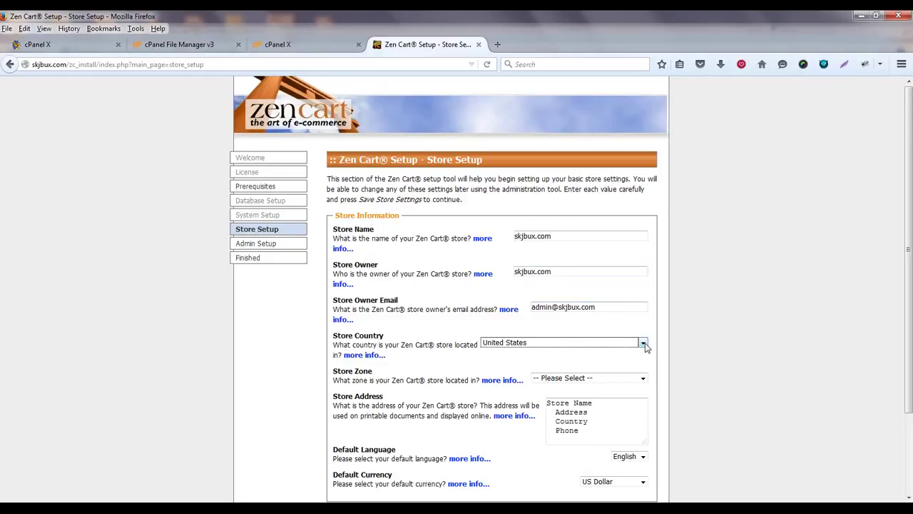
{"action": "left_click", "coordinate": [644, 344]}
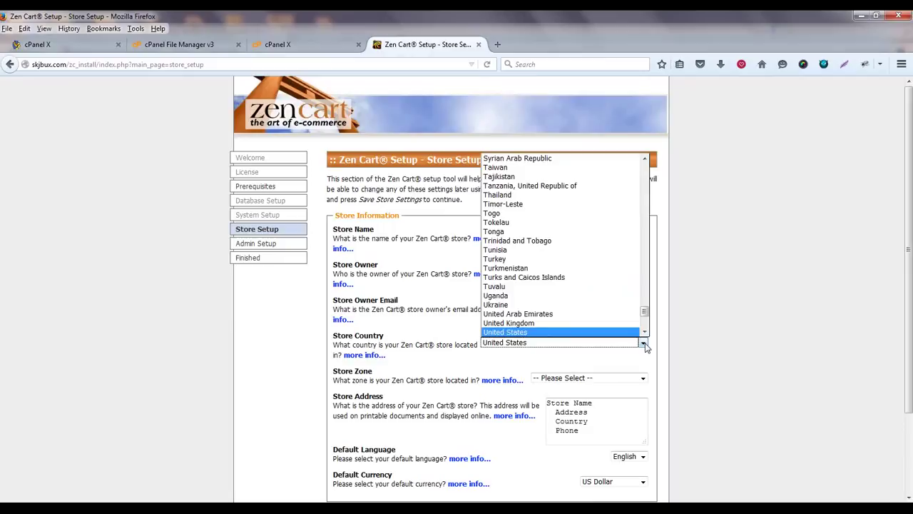
{"action": "left_click", "coordinate": [542, 324]}
{"action": "scroll", "coordinate": [712, 350], "scroll_direction": "down", "scroll_amount": 1}
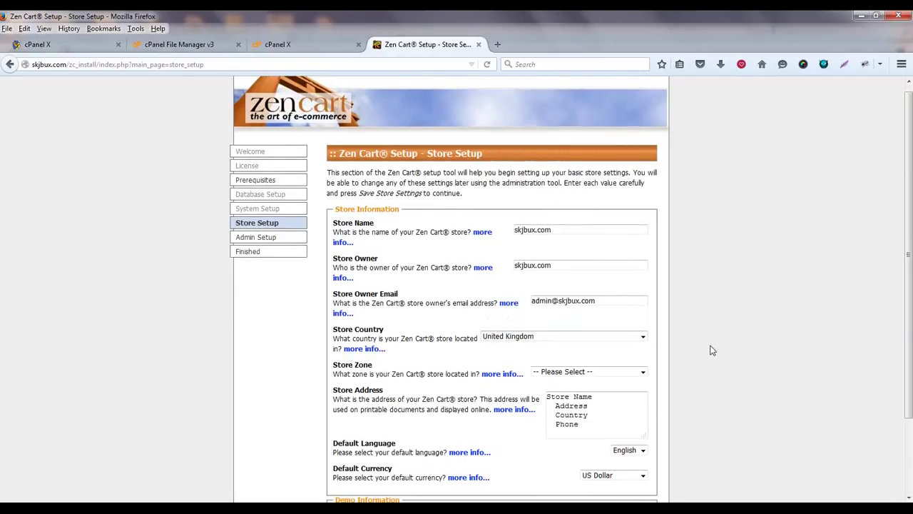
{"action": "scroll", "coordinate": [711, 349], "scroll_direction": "down", "scroll_amount": 3}
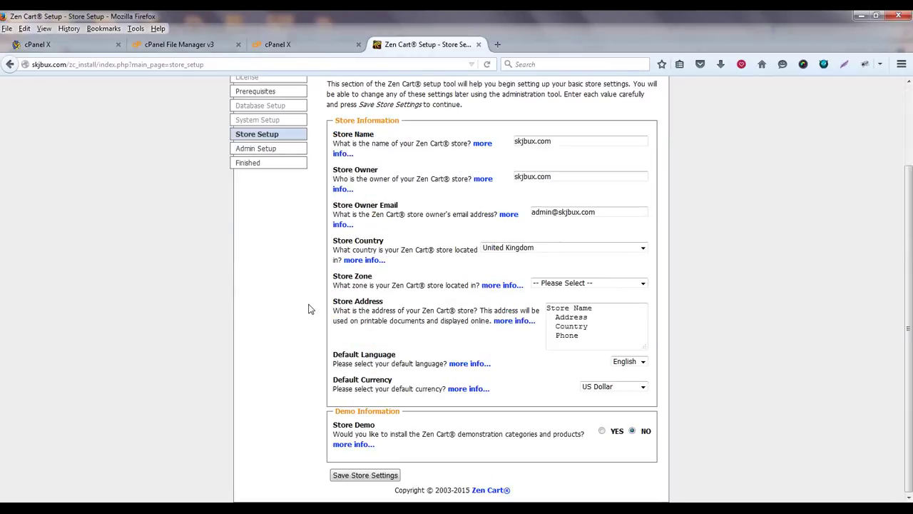
{"action": "left_click", "coordinate": [639, 284]}
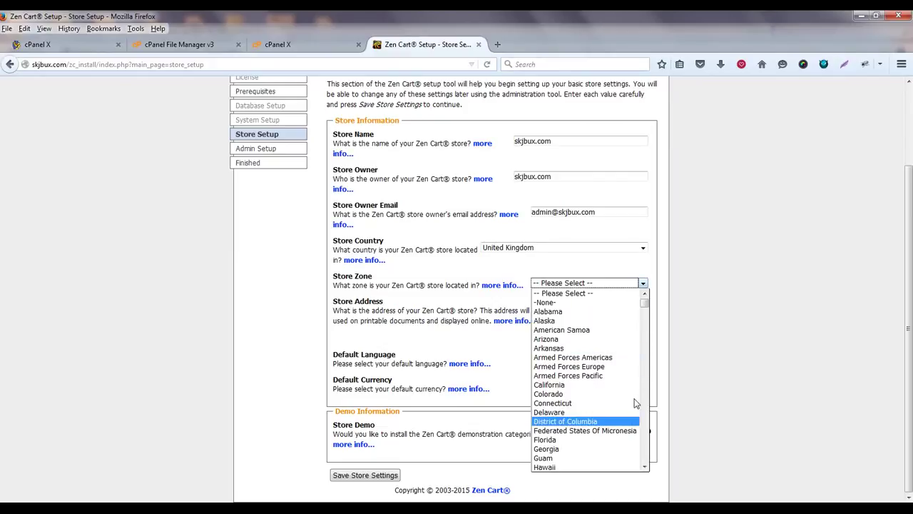
{"action": "left_click_drag", "start_coordinate": [646, 316], "coordinate": [662, 454]}
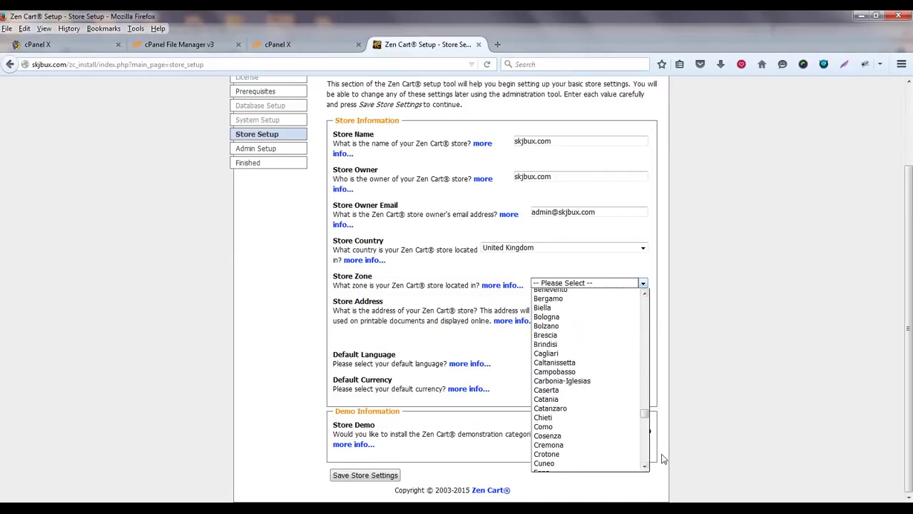
{"action": "left_click_drag", "start_coordinate": [646, 414], "coordinate": [645, 332]}
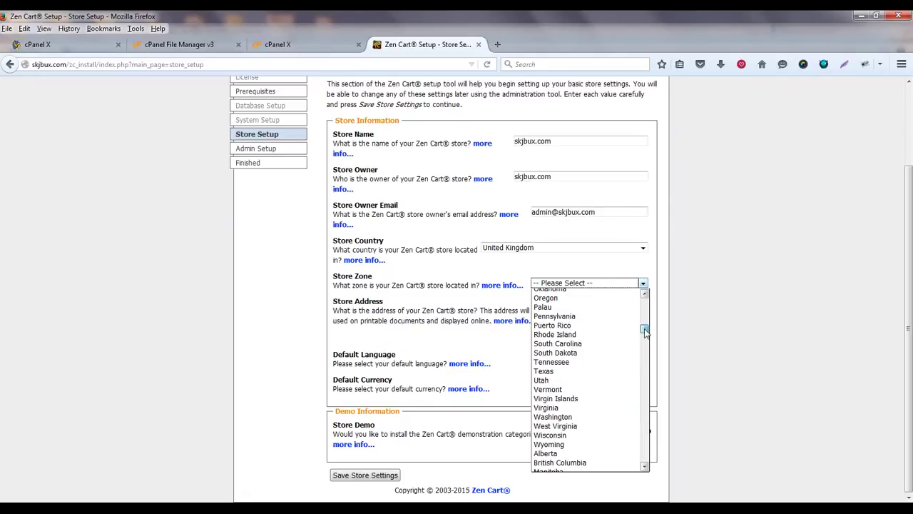
{"action": "left_click", "coordinate": [575, 318]}
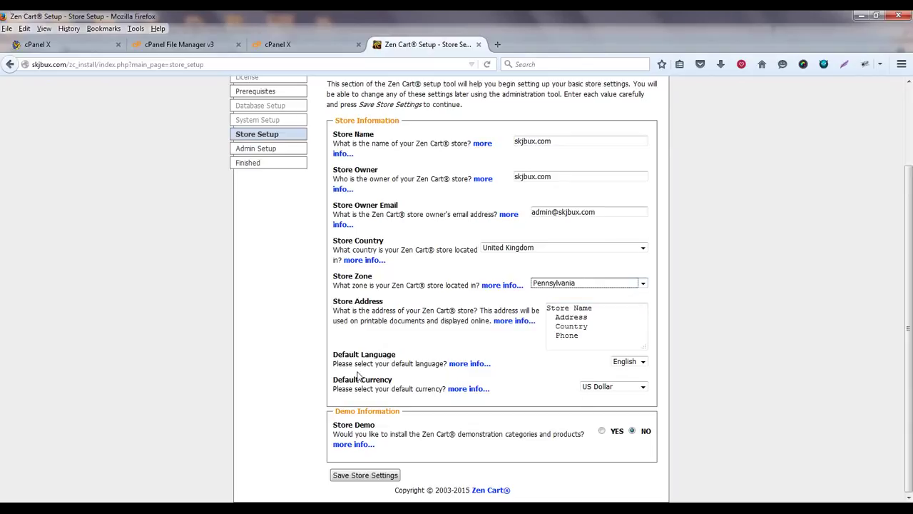
Step: Keep US Dollar as default currency and leave demo products off
{"action": "left_click", "coordinate": [642, 388]}
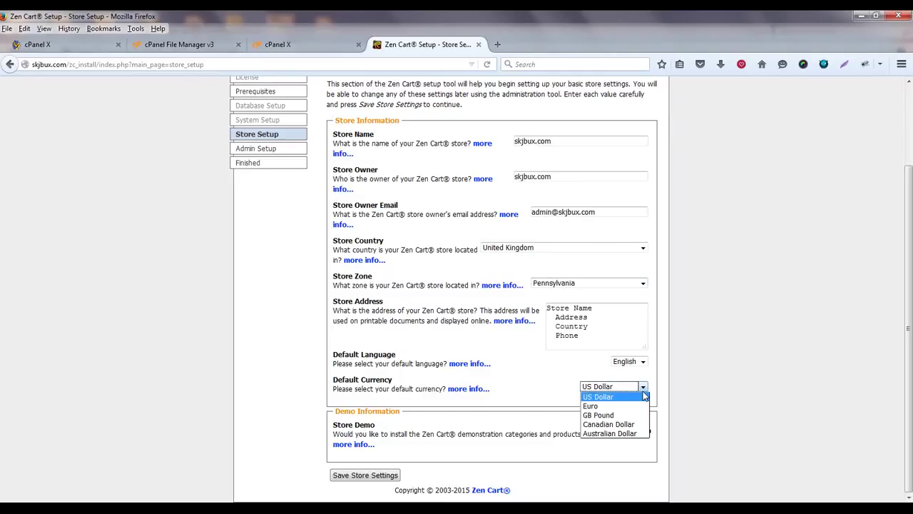
{"action": "left_click", "coordinate": [581, 404]}
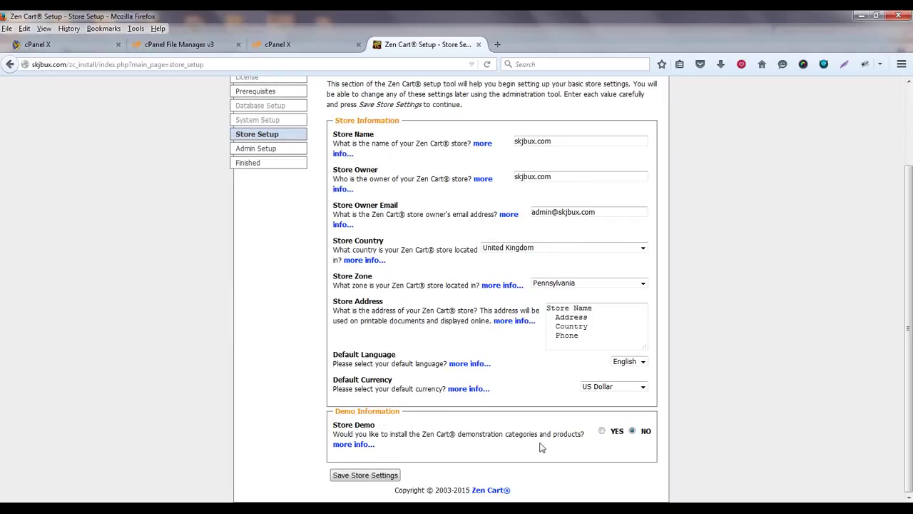
{"action": "left_click", "coordinate": [603, 432]}
{"action": "left_click", "coordinate": [632, 432]}
Step: Save the store settings and enter admin as the administrator username
{"action": "left_click", "coordinate": [357, 476]}
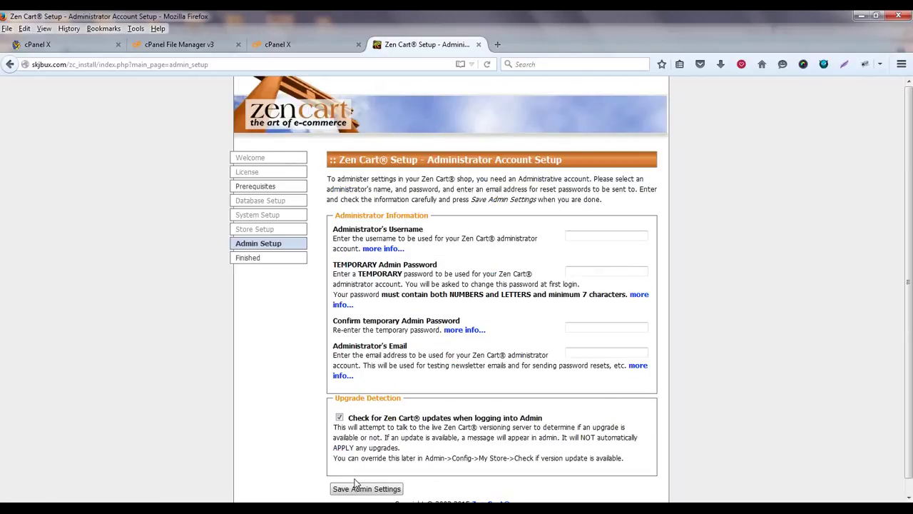
{"action": "mouse_move", "coordinate": [336, 215]}
{"action": "left_mouse_down"}
{"action": "mouse_move", "coordinate": [426, 214]}
{"action": "mouse_move", "coordinate": [444, 247]}
{"action": "left_mouse_up"}
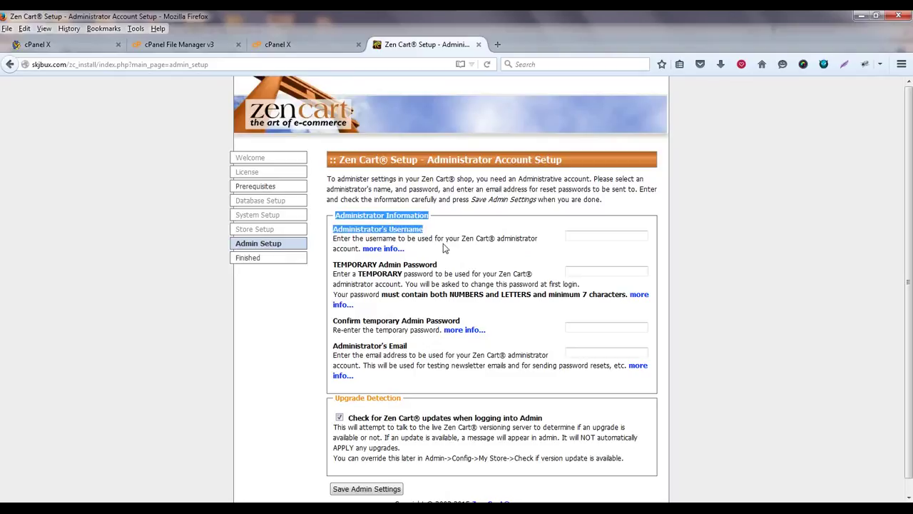
{"action": "left_click", "coordinate": [436, 238]}
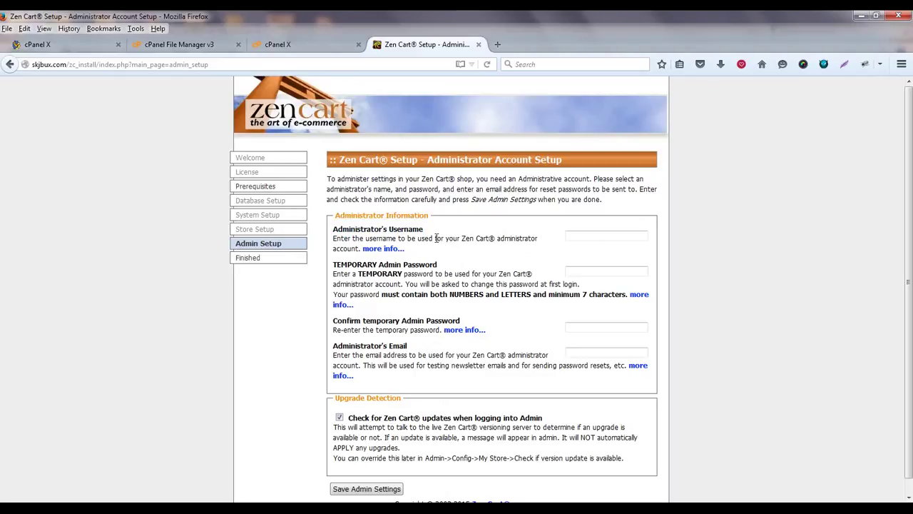
{"action": "left_click", "coordinate": [592, 236]}
{"action": "type", "text": "admin"}
Step: Check the password requirements and write a temporary admin password in Notepad
{"action": "left_click", "coordinate": [611, 272]}
{"action": "mouse_move", "coordinate": [382, 295]}
{"action": "left_mouse_down"}
{"action": "mouse_move", "coordinate": [476, 306]}
{"action": "mouse_move", "coordinate": [625, 298]}
{"action": "left_mouse_up"}
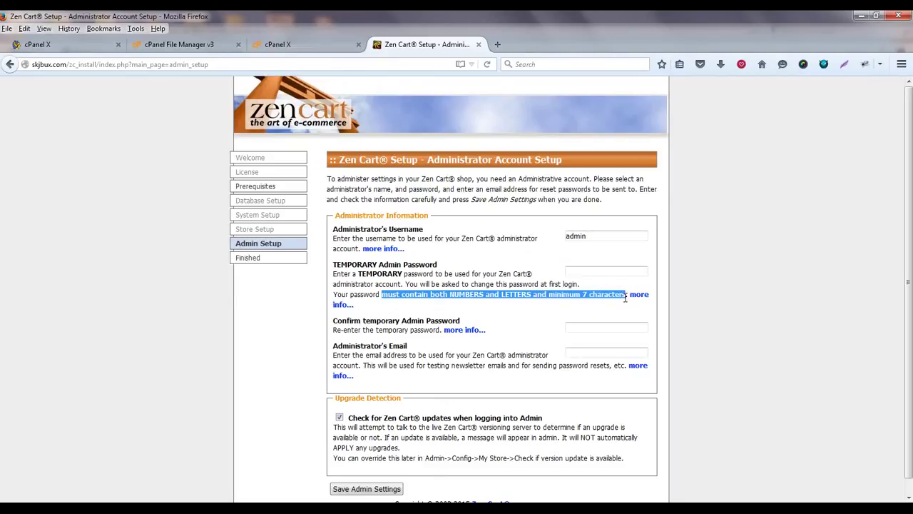
{"action": "left_click", "coordinate": [602, 274]}
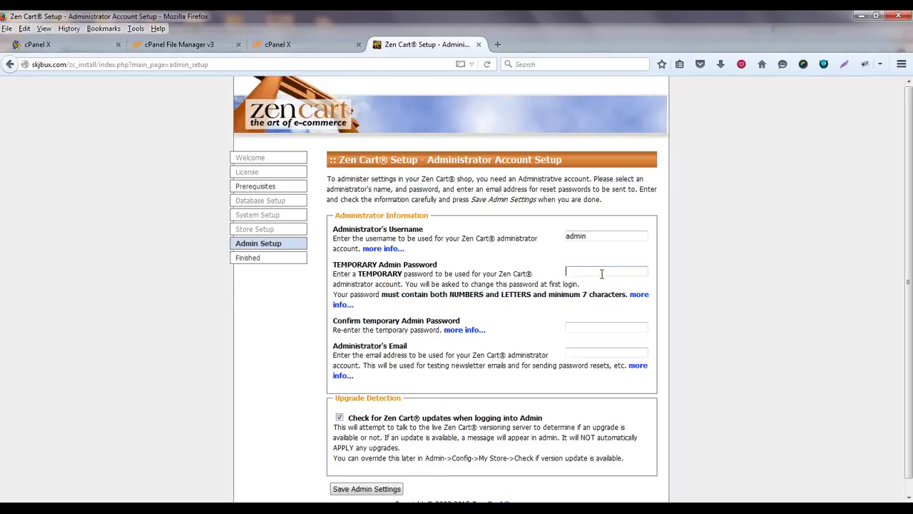
{"action": "key", "text": "alt+Tab"}
{"action": "left_click", "coordinate": [178, 234]}
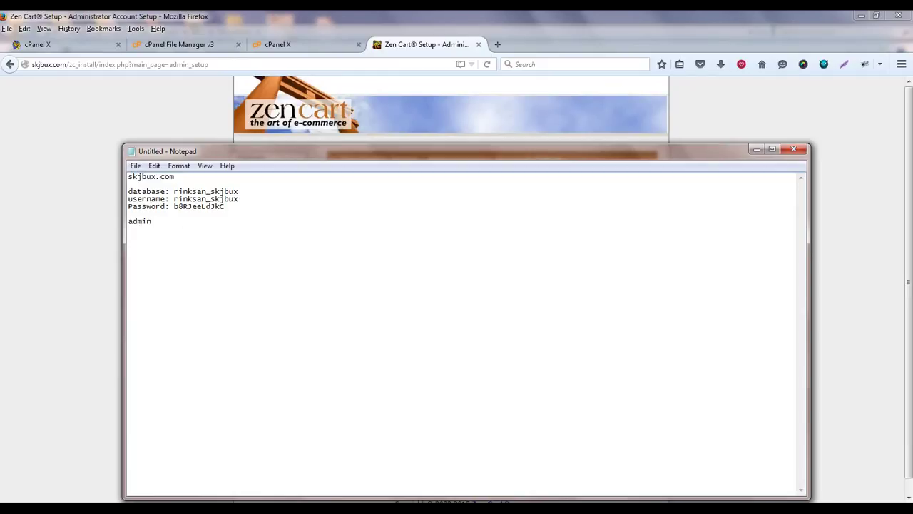
{"action": "left_click_drag", "start_coordinate": [170, 228], "coordinate": [165, 229]}
Step: Copy the noted password into both admin password fields
{"action": "key", "text": "End"}
{"action": "key", "text": "shift+Home"}
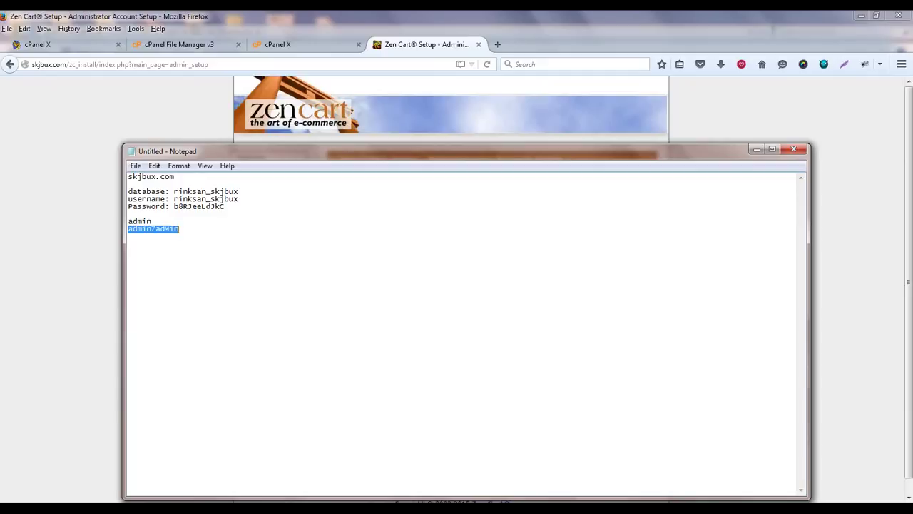
{"action": "key", "text": "alt+Tab"}
{"action": "key", "text": "ctrl+v"}
{"action": "key", "text": "Tab"}
{"action": "key", "text": "ctrl+v"}
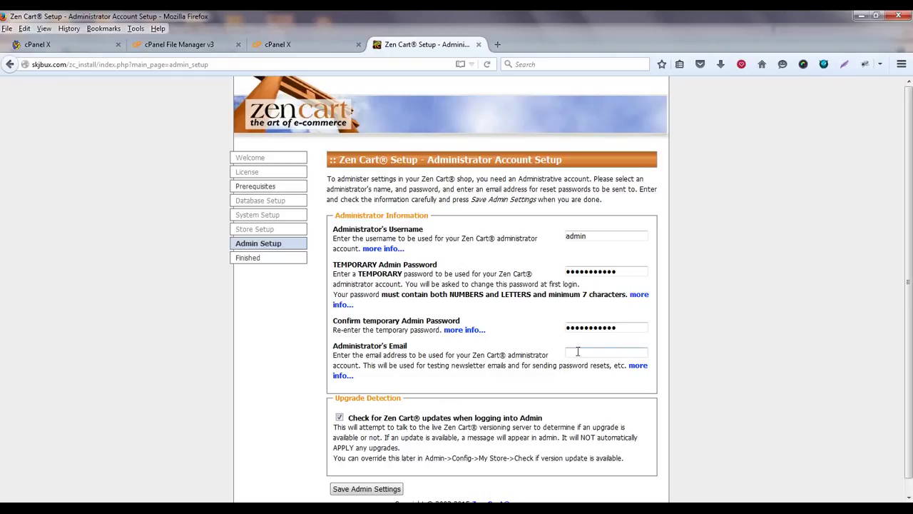
{"action": "type", "text": "admin@"}
{"action": "key", "text": "alt+Tab"}
{"action": "key", "text": "ctrl+Home"}
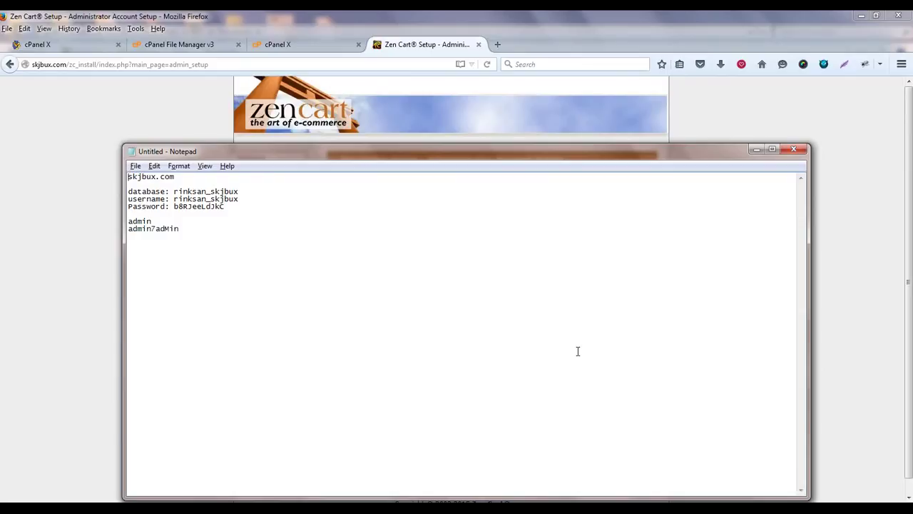
{"action": "key", "text": "shift+End"}
{"action": "key", "text": "alt+Tab"}
{"action": "key", "text": "ctrl+v"}
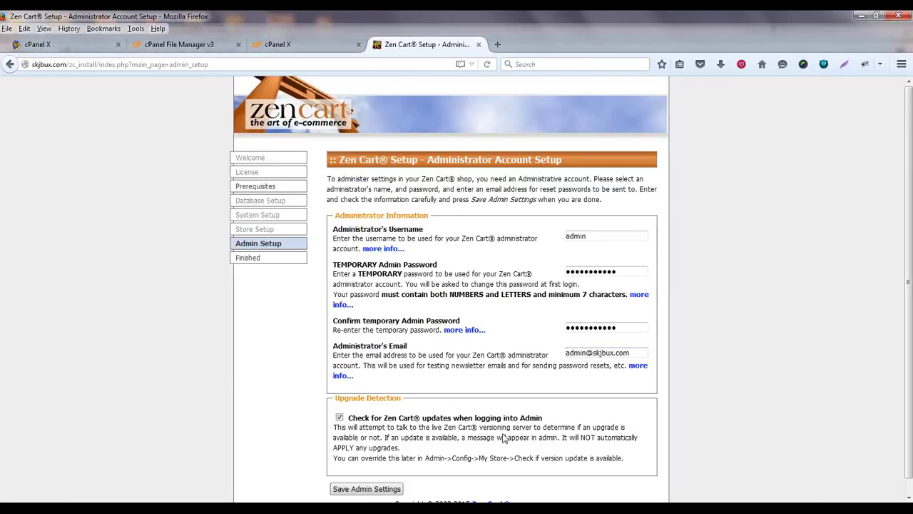
{"action": "scroll", "coordinate": [457, 285], "scroll_direction": "down", "scroll_amount": 1}
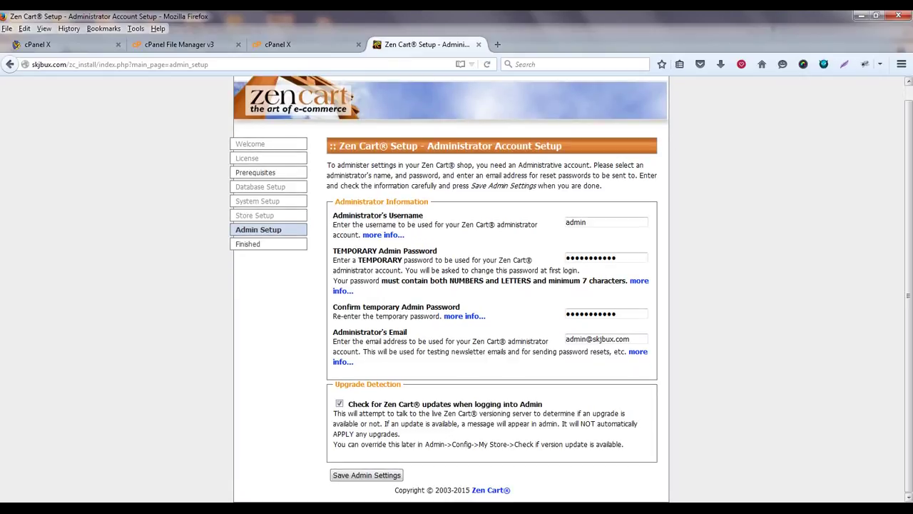
{"action": "left_click", "coordinate": [384, 481]}
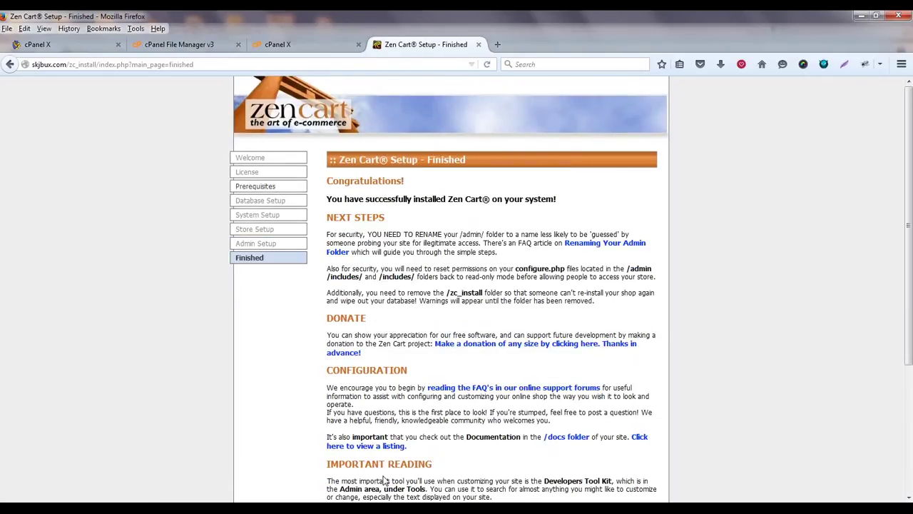
Step: Read the success message, NEXT STEPS, file-permission and /zc_install folder notes
{"action": "left_click_drag", "start_coordinate": [327, 196], "coordinate": [571, 202]}
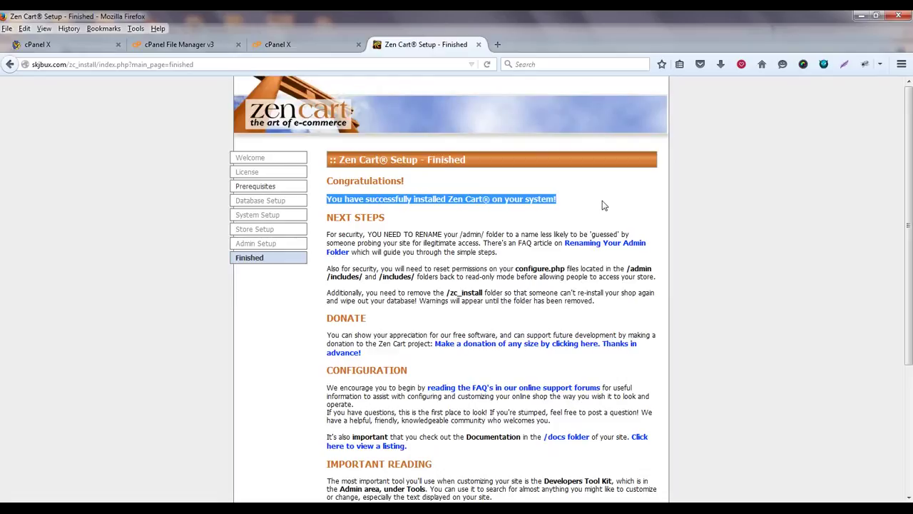
{"action": "left_click", "coordinate": [603, 204]}
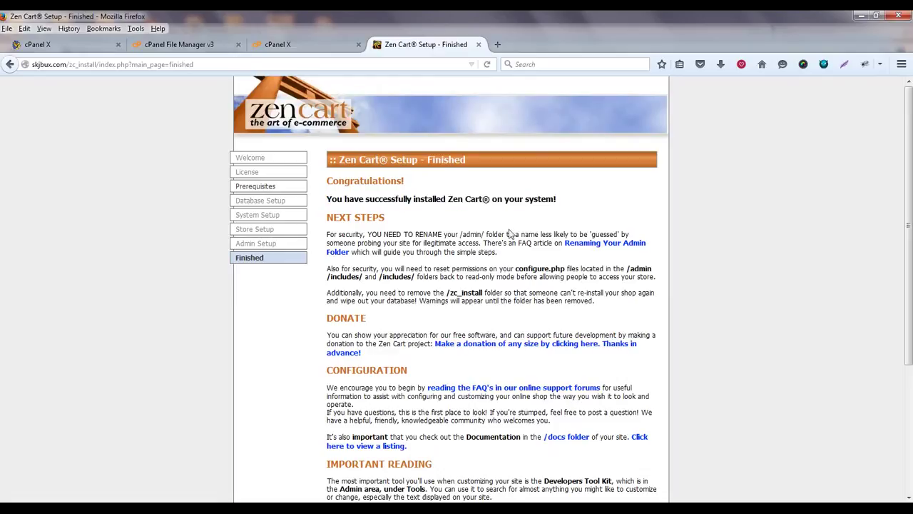
{"action": "mouse_move", "coordinate": [331, 228]}
{"action": "left_mouse_down"}
{"action": "mouse_move", "coordinate": [459, 225]}
{"action": "mouse_move", "coordinate": [462, 236]}
{"action": "left_mouse_up"}
{"action": "left_click", "coordinate": [478, 268]}
{"action": "left_click_drag", "start_coordinate": [341, 271], "coordinate": [556, 285]}
{"action": "left_click", "coordinate": [457, 297]}
{"action": "left_click_drag", "start_coordinate": [446, 294], "coordinate": [485, 293]}
Step: Rename the zc_install folder in File Manager to S74zc_install77
{"action": "left_click", "coordinate": [171, 47]}
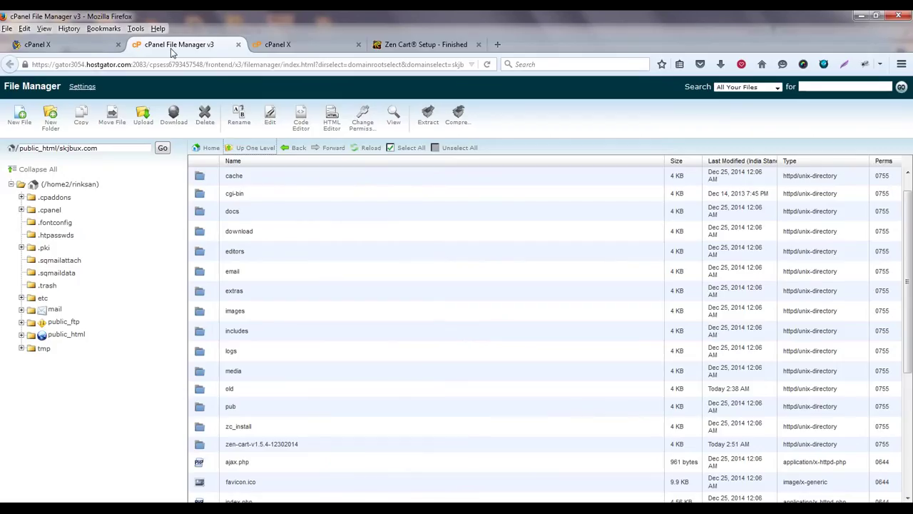
{"action": "scroll", "coordinate": [221, 472], "scroll_direction": "down", "scroll_amount": 2}
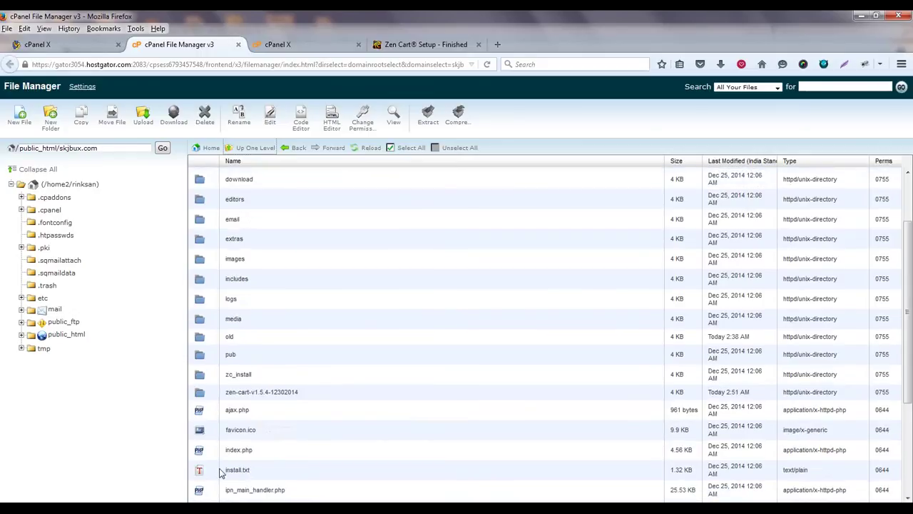
{"action": "scroll", "coordinate": [235, 464], "scroll_direction": "up", "scroll_amount": 1}
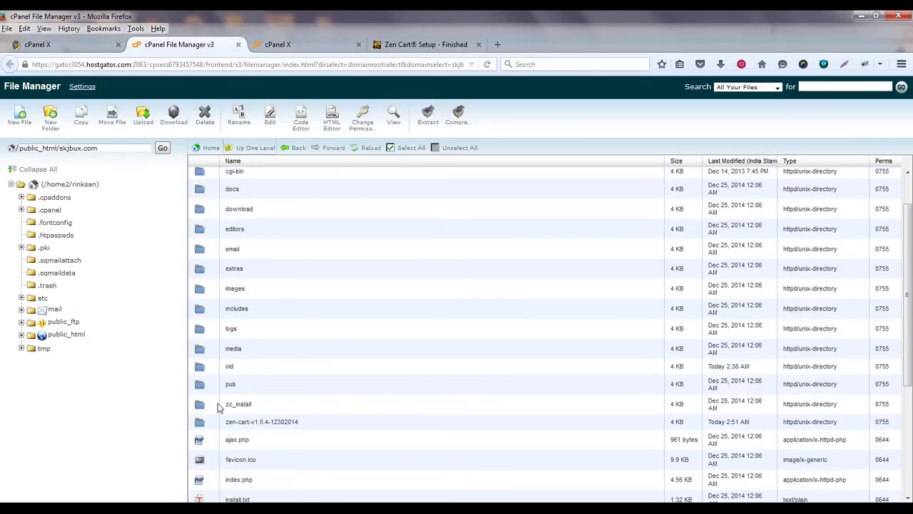
{"action": "left_click", "coordinate": [241, 404]}
{"action": "left_click", "coordinate": [241, 405]}
{"action": "left_click", "coordinate": [267, 405]}
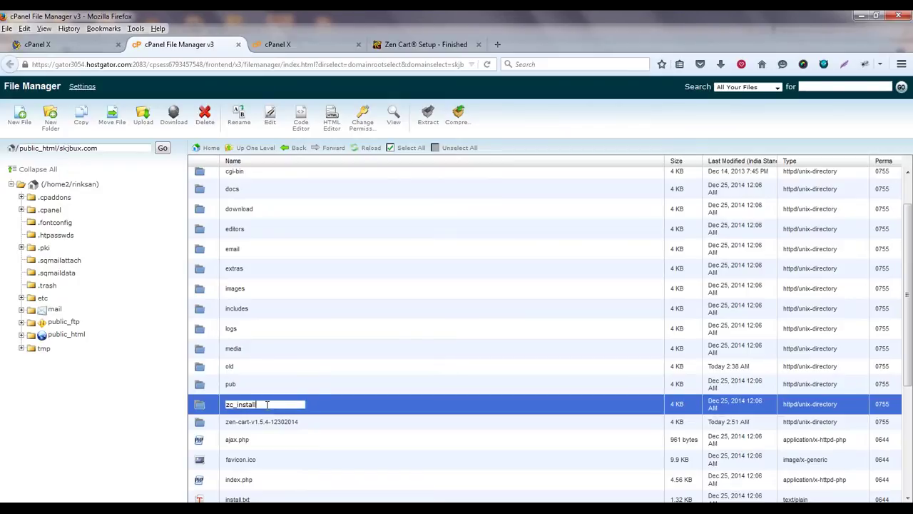
{"action": "type", "text": "77"}
{"action": "type", "text": "7"}
{"action": "type", "text": "4"}
{"action": "key", "text": "Return"}
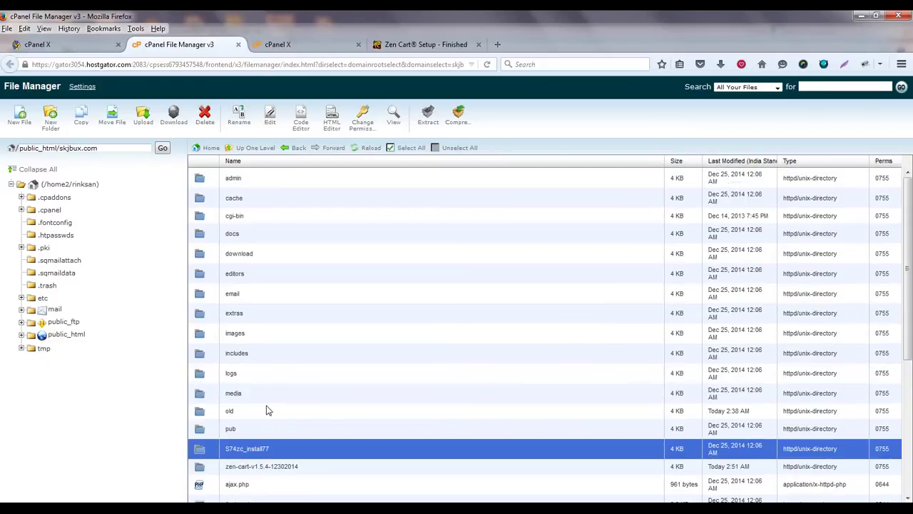
{"action": "left_click", "coordinate": [401, 47]}
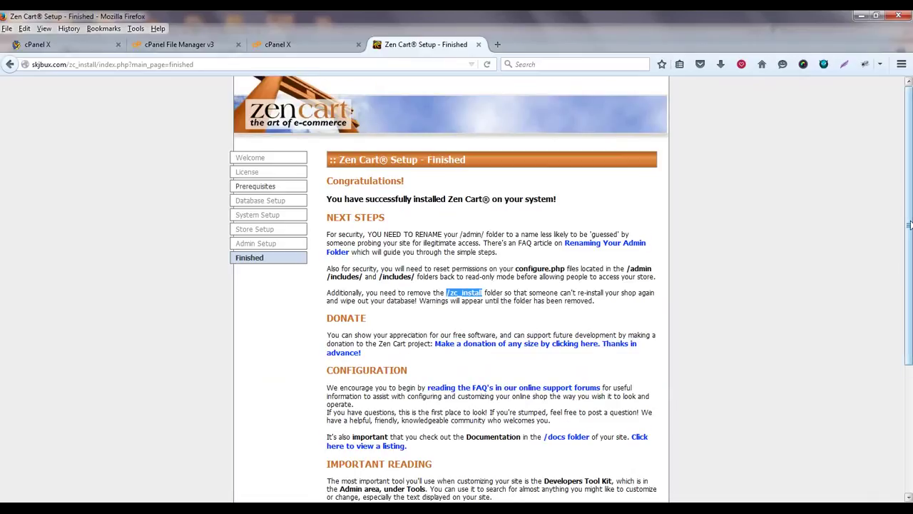
Step: Check the skjbux.com storefront's successful-installation message, then return to the installer's finished Setup page
{"action": "left_click_drag", "start_coordinate": [909, 225], "coordinate": [909, 231]}
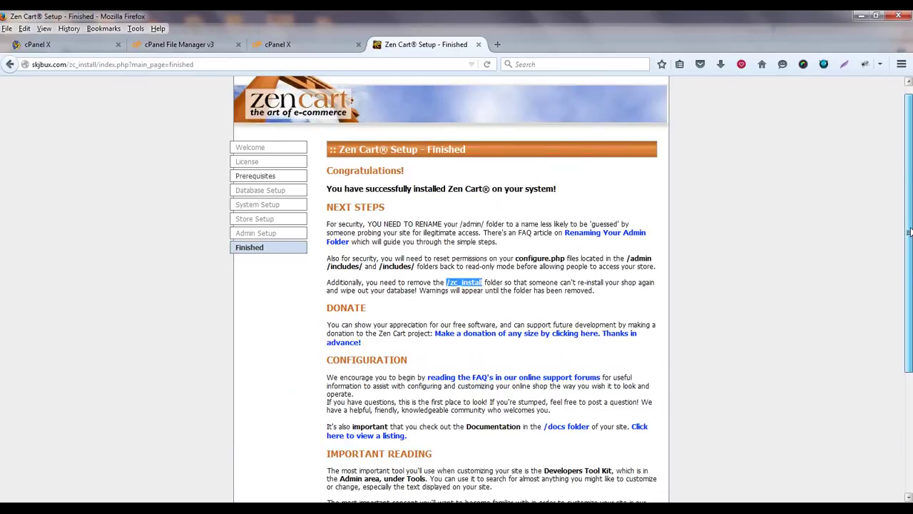
{"action": "left_click_drag", "start_coordinate": [909, 231], "coordinate": [909, 352]}
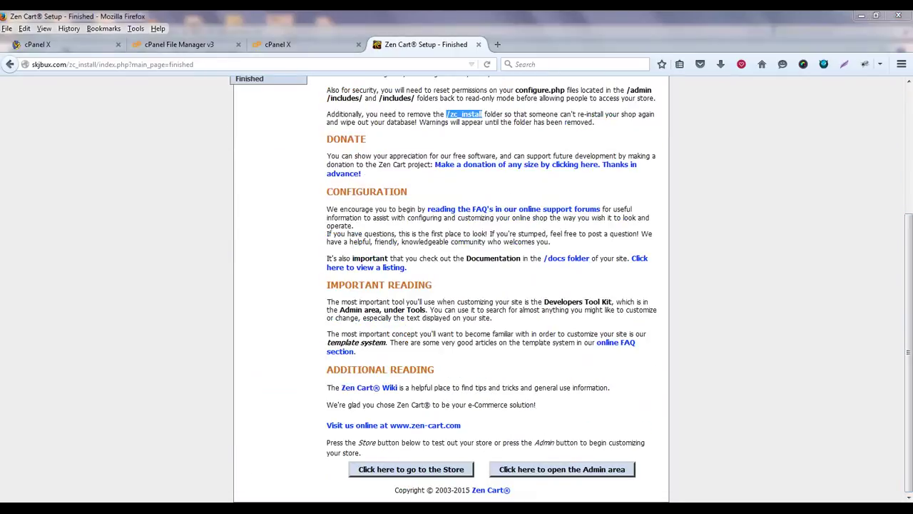
{"action": "key", "text": "alt+Tab"}
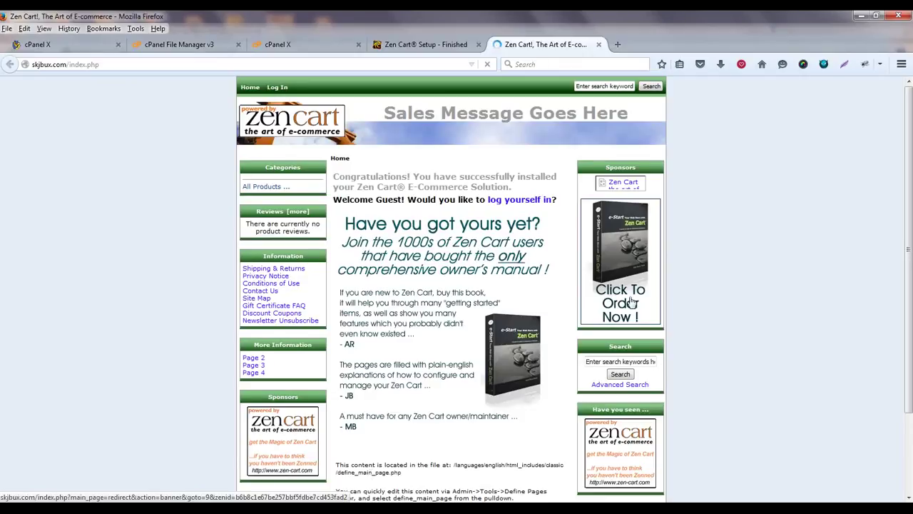
{"action": "left_click_drag", "start_coordinate": [906, 139], "coordinate": [906, 239]}
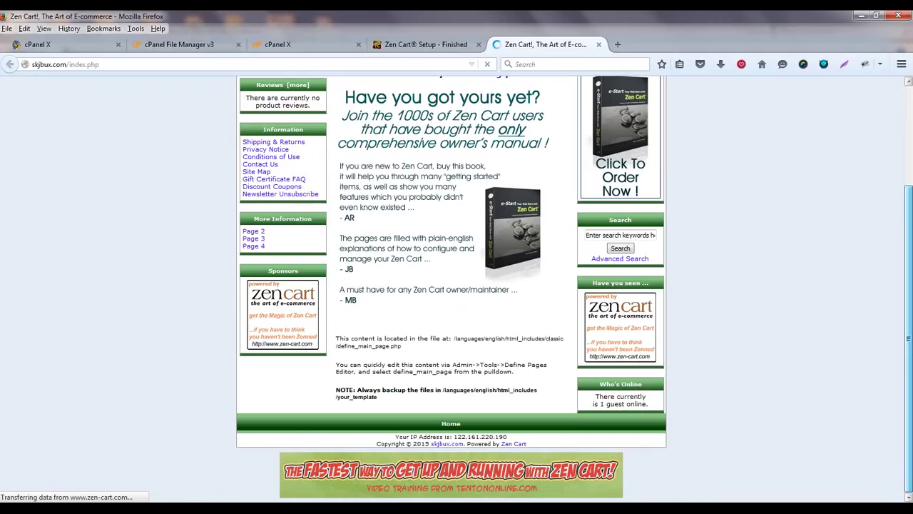
{"action": "scroll", "coordinate": [451, 286], "scroll_direction": "up", "scroll_amount": 3}
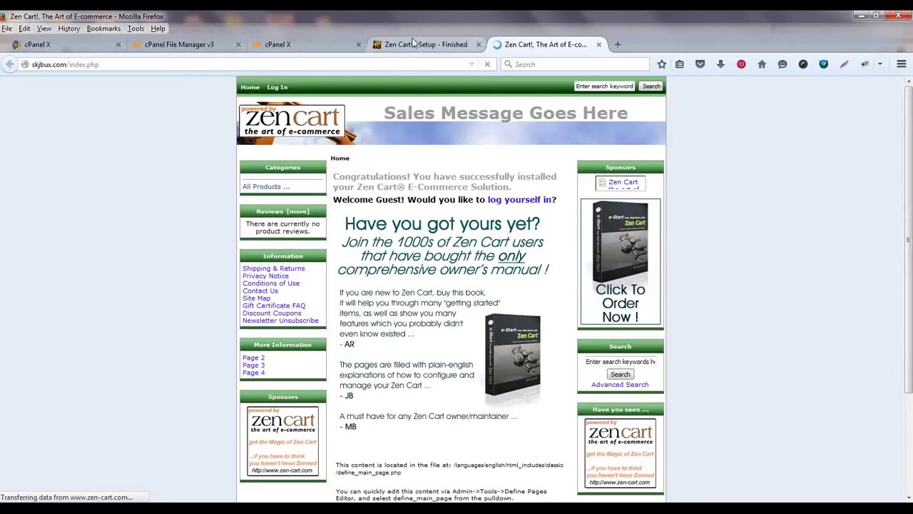
{"action": "left_click", "coordinate": [414, 44]}
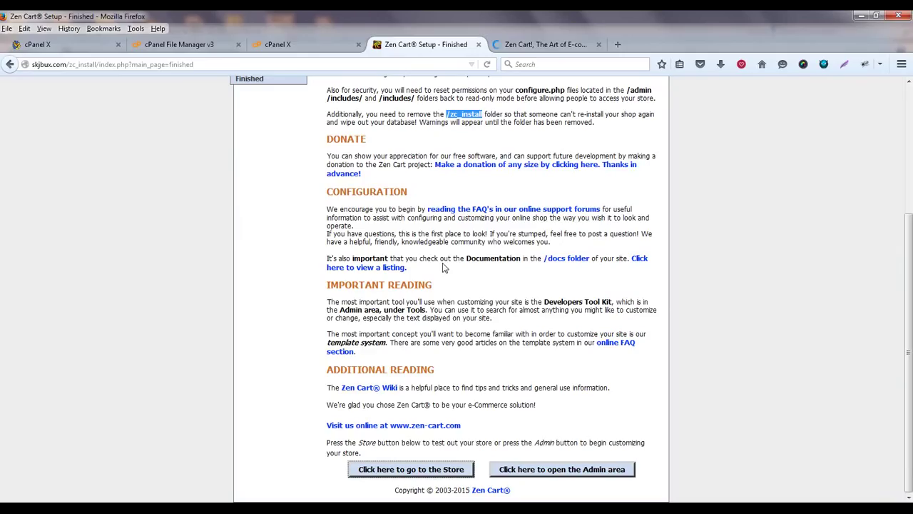
Step: Open the admin area's rename warning, select its example admin URL, and return to the Notepad notes
{"action": "left_click", "coordinate": [544, 475]}
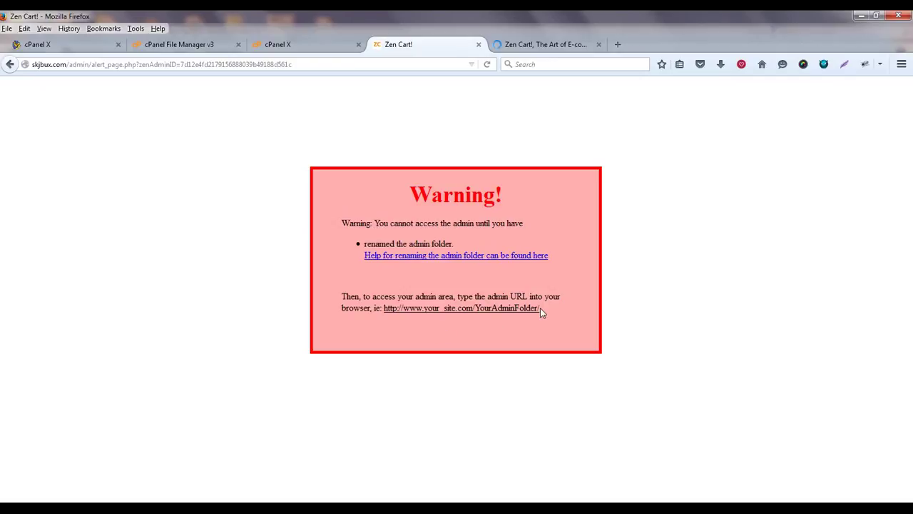
{"action": "left_click_drag", "start_coordinate": [540, 308], "coordinate": [384, 315]}
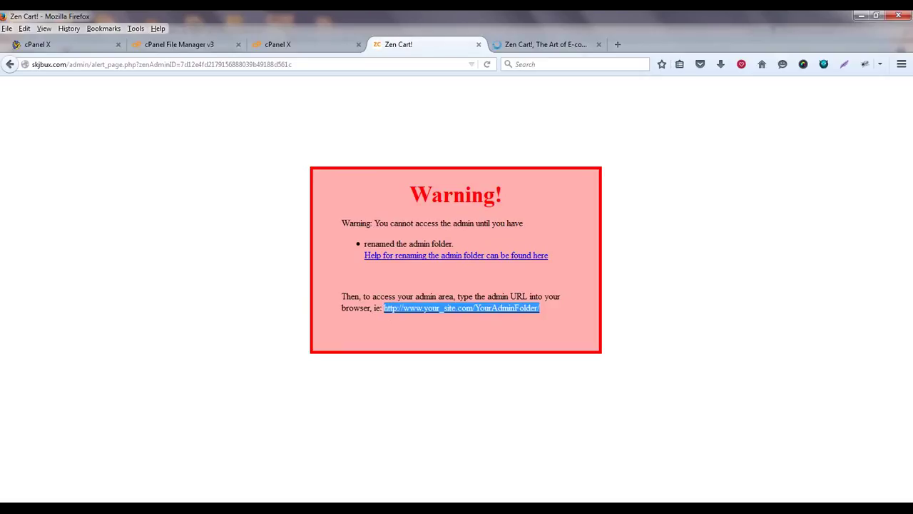
{"action": "key", "text": "alt+Tab"}
{"action": "left_click", "coordinate": [182, 245]}
{"action": "key", "text": "Return"}
{"action": "key", "text": "Return"}
{"action": "type", "text": "http://www.your_site.com/YourAdminFolder/"}
{"action": "key", "text": "Home"}
{"action": "key", "text": "ctrl+Home"}
{"action": "key", "text": "shift+Right"}
{"action": "key", "text": "shift+Right"}
{"action": "key", "text": "shift+Right"}
{"action": "key", "text": "shift+Right"}
{"action": "key", "text": "shift+Right"}
{"action": "key", "text": "Down"}
{"action": "key", "text": "Down"}
{"action": "key", "text": "Down"}
{"action": "key", "text": "Down"}
{"action": "key", "text": "Down"}
{"action": "key", "text": "Down"}
{"action": "key", "text": "Right"}
{"action": "key", "text": "Right"}
{"action": "key", "text": "Right"}
{"action": "key", "text": "shift+Right"}
{"action": "key", "text": "shift+Right"}
{"action": "key", "text": "shift+Right"}
{"action": "key", "text": "shift+Right"}
{"action": "type", "text": "skjbux.co"}
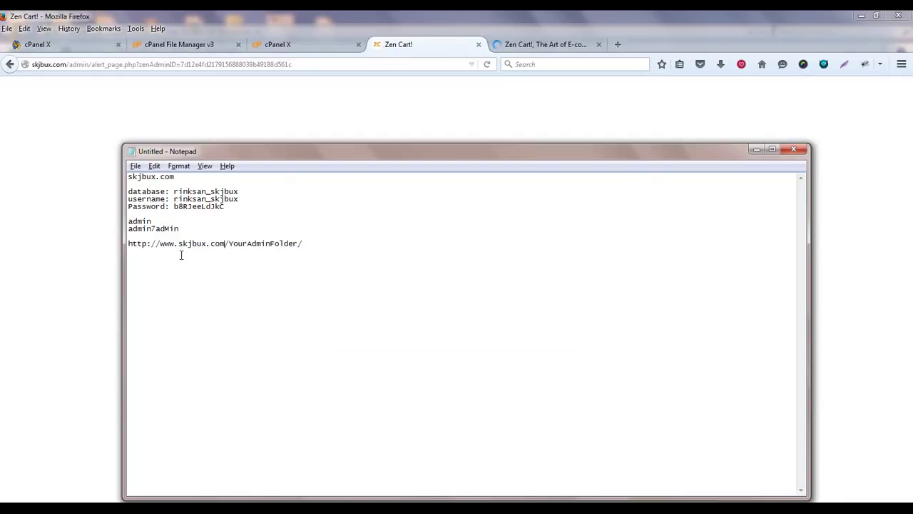
{"action": "key", "text": "shift+Right"}
{"action": "key", "text": "shift+Right"}
{"action": "key", "text": "shift+Right"}
{"action": "key", "text": "shift+Right"}
{"action": "key", "text": "shift+Right"}
{"action": "key", "text": "shift+Right"}
{"action": "key", "text": "shift+Right"}
{"action": "key", "text": "shift+Right"}
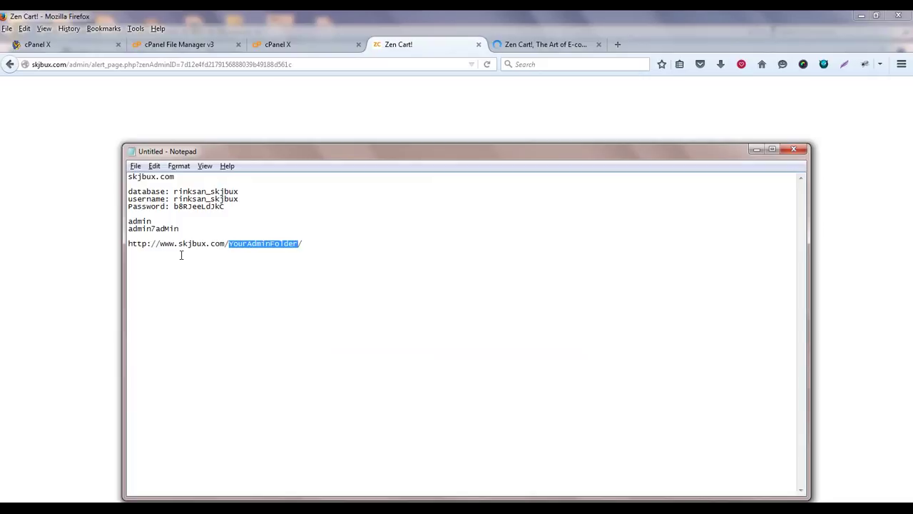
{"action": "type", "text": "ace"}
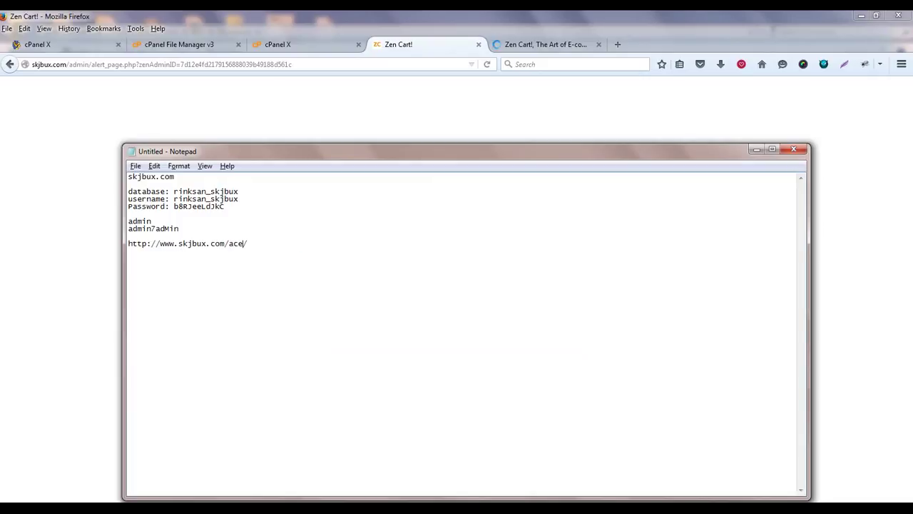
{"action": "type", "text": "admin"}
{"action": "key", "text": "shift+Left"}
{"action": "key", "text": "shift+Left"}
{"action": "key", "text": "shift+Left"}
{"action": "key", "text": "shift+Left"}
{"action": "key", "text": "alt+Tab"}
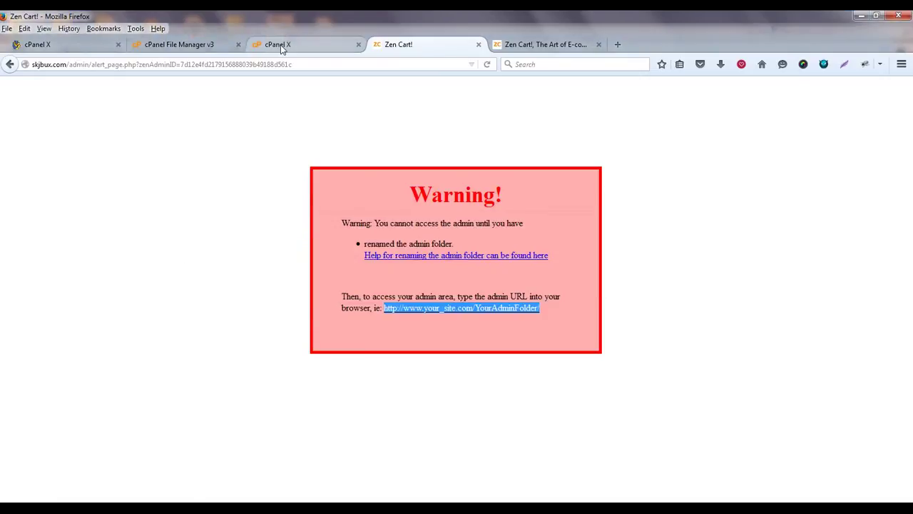
Step: Rename the admin folder to aceadmin in File Manager
{"action": "left_click", "coordinate": [182, 44]}
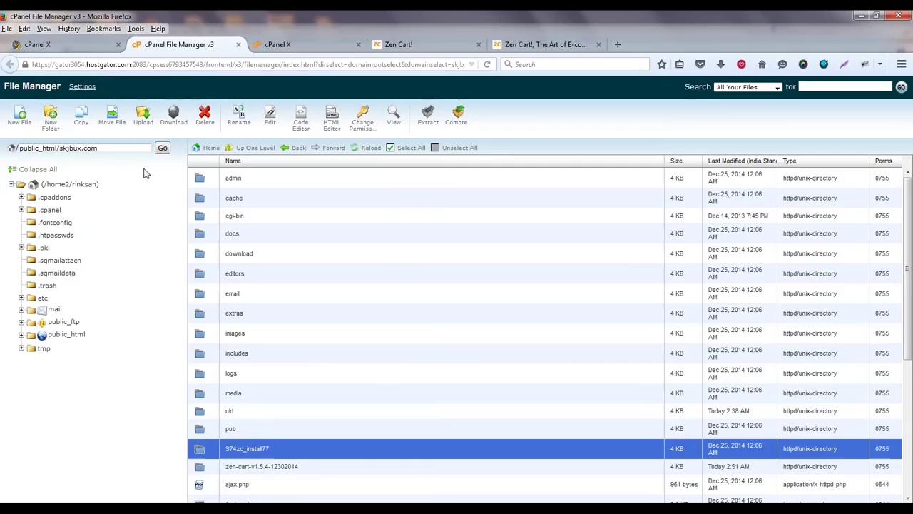
{"action": "left_click", "coordinate": [245, 178]}
{"action": "left_click", "coordinate": [242, 180]}
{"action": "left_click", "coordinate": [241, 180]}
{"action": "double_click", "coordinate": [249, 177]}
{"action": "key", "text": "Home"}
{"action": "type", "text": "ace"}
{"action": "key", "text": "Return"}
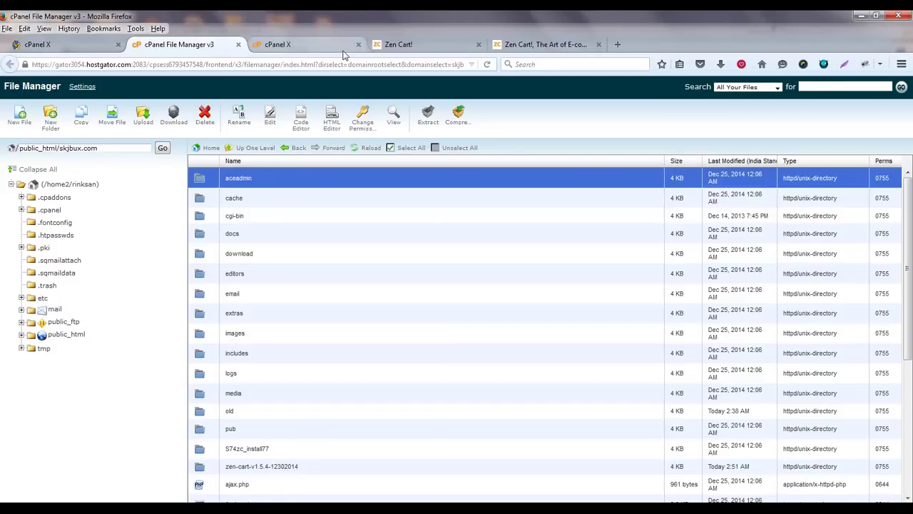
Step: Move the admin username and password lines below the aceadmin URL in the notes
{"action": "key", "text": "alt+Tab"}
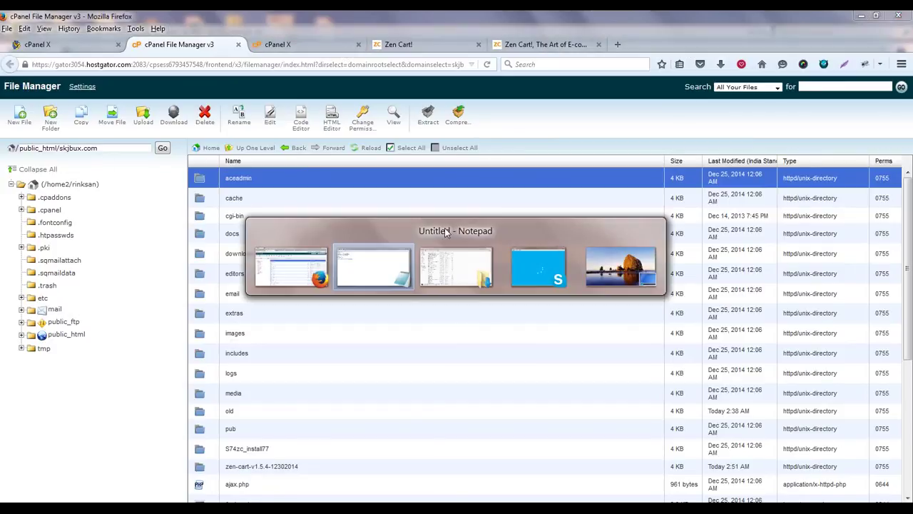
{"action": "key", "text": "Up"}
{"action": "key", "text": "Up"}
{"action": "key", "text": "Up"}
{"action": "key", "text": "Home"}
{"action": "key", "text": "shift+End"}
{"action": "key", "text": "shift+Down"}
{"action": "key", "text": "shift+Down"}
{"action": "key", "text": "ctrl+c"}
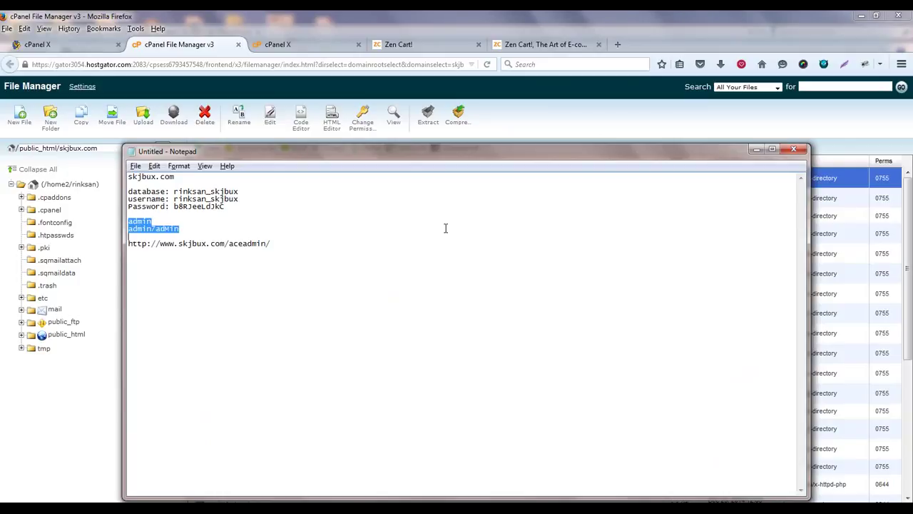
{"action": "key", "text": "Delete"}
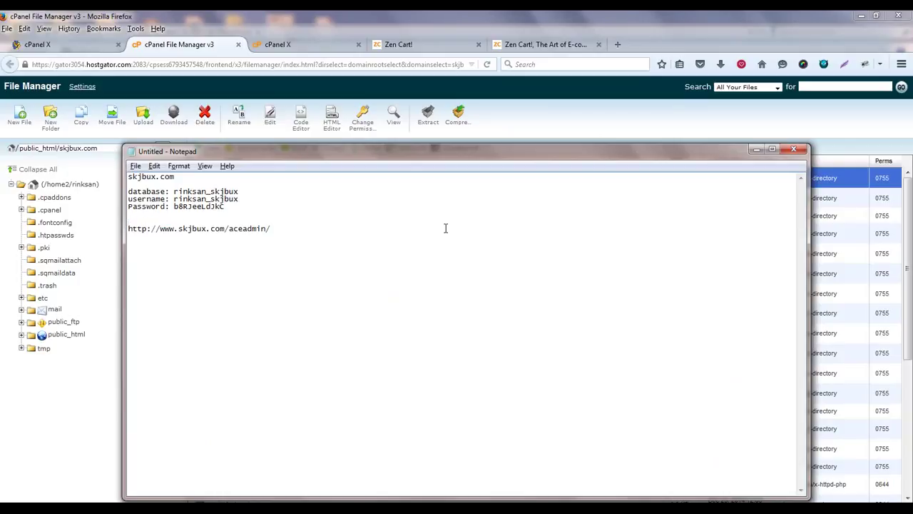
{"action": "key", "text": "Down"}
{"action": "key", "text": "ctrl+v"}
{"action": "key", "text": "Up"}
{"action": "key", "text": "Up"}
{"action": "key", "text": "Up"}
{"action": "key", "text": "Up"}
{"action": "key", "text": "shift+Up"}
{"action": "key", "text": "ctrl+c"}
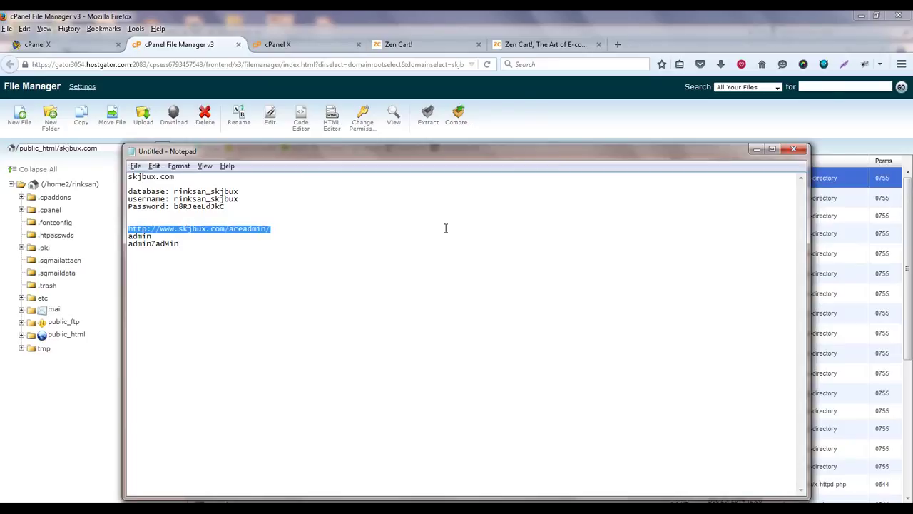
Step: Load the skjbux.com/aceadmin admin URL in a new browser tab
{"action": "left_click", "coordinate": [678, 15]}
{"action": "key", "text": "ctrl+t"}
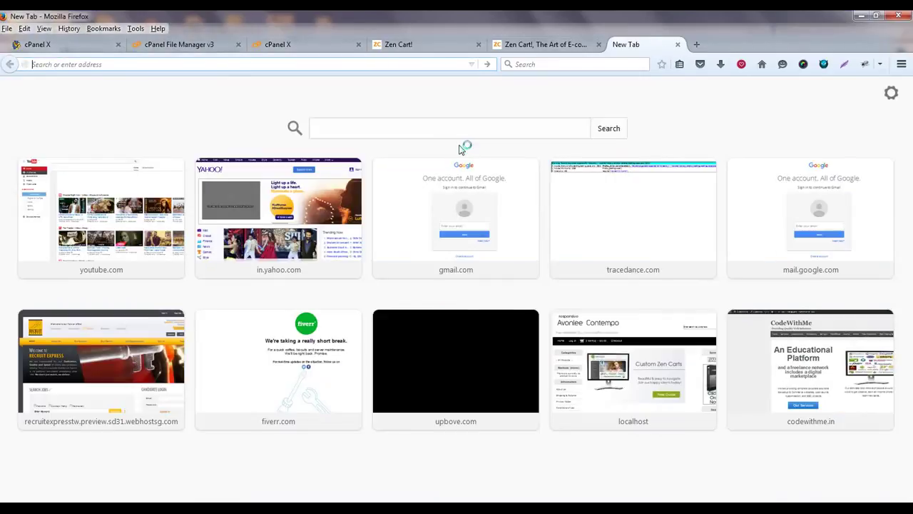
{"action": "key", "text": "ctrl+v"}
{"action": "key", "text": "Return"}
{"action": "key", "text": "alt+Tab"}
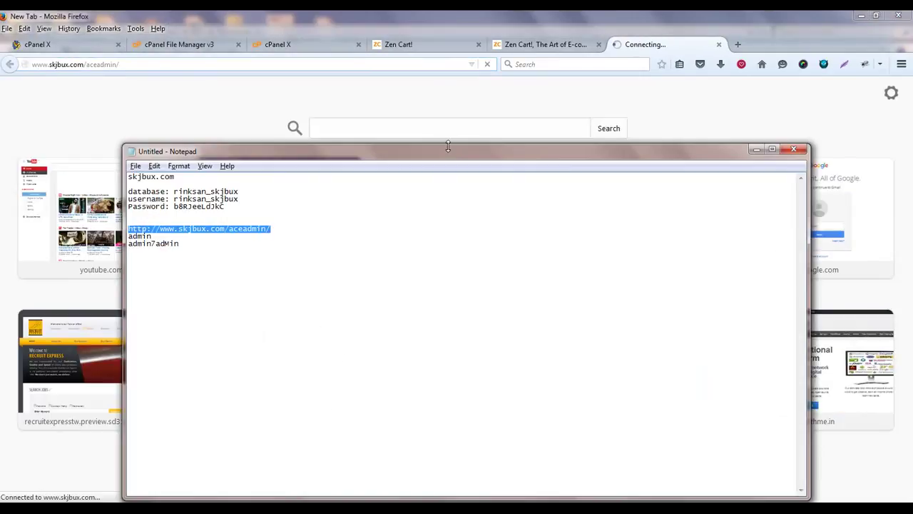
{"action": "key", "text": "Down"}
{"action": "key", "text": "shift+Home"}
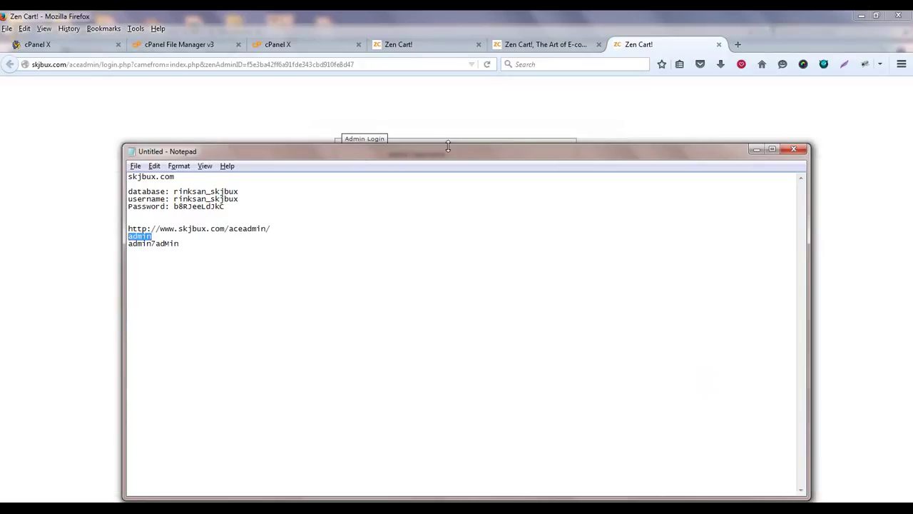
{"action": "key", "text": "alt+Tab"}
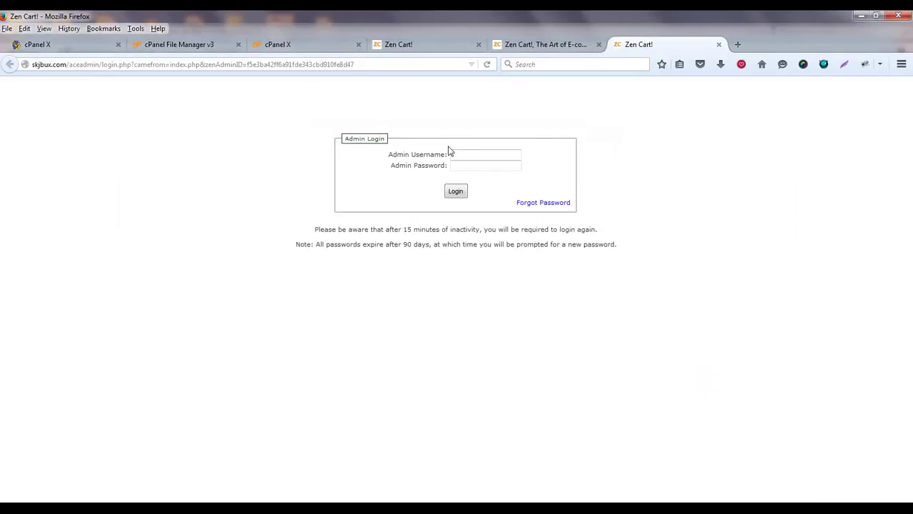
{"action": "key", "text": "alt+Tab"}
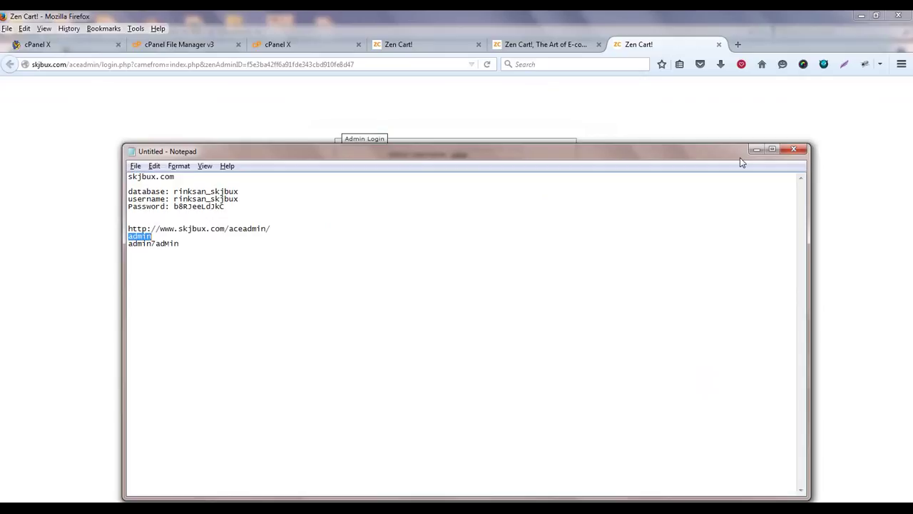
{"action": "key", "text": "alt+Tab"}
{"action": "key", "text": "shift+Home"}
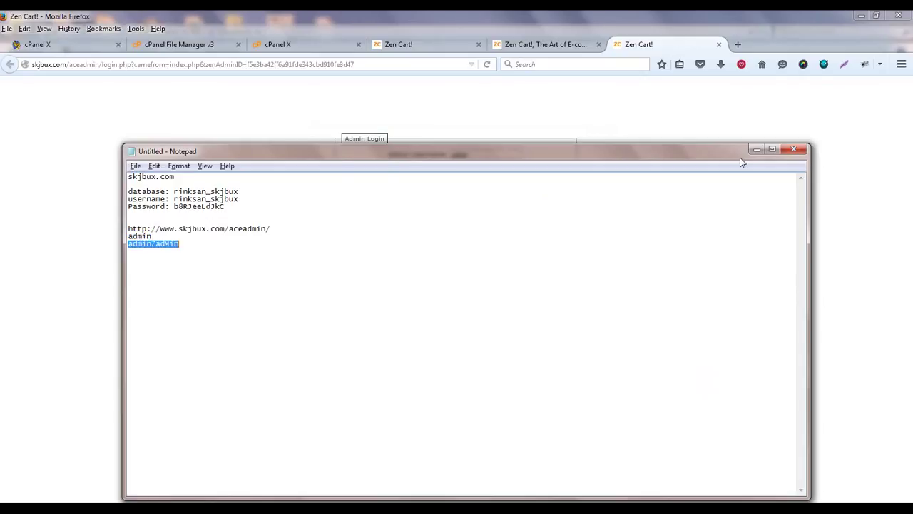
{"action": "key", "text": "alt+Tab"}
{"action": "key", "text": "ctrl+v"}
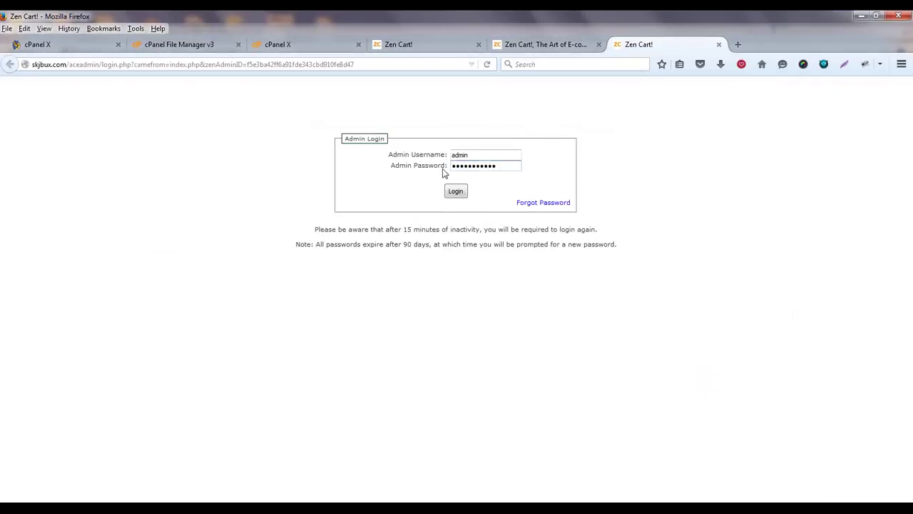
{"action": "key", "text": "Return"}
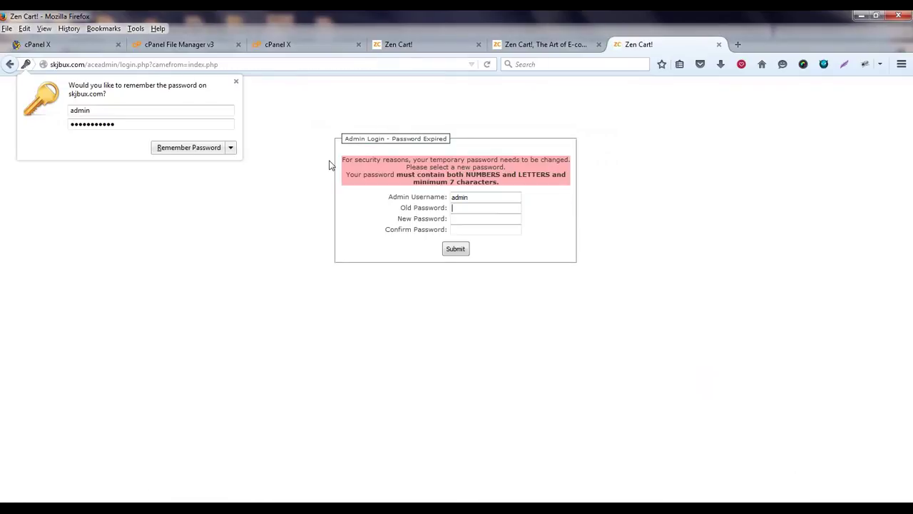
Step: Dismiss the remember-password prompt and read the expired-password security warning
{"action": "left_click", "coordinate": [236, 82]}
{"action": "mouse_move", "coordinate": [357, 159]}
{"action": "left_mouse_down"}
{"action": "mouse_move", "coordinate": [506, 162]}
{"action": "mouse_move", "coordinate": [543, 173]}
{"action": "left_mouse_up"}
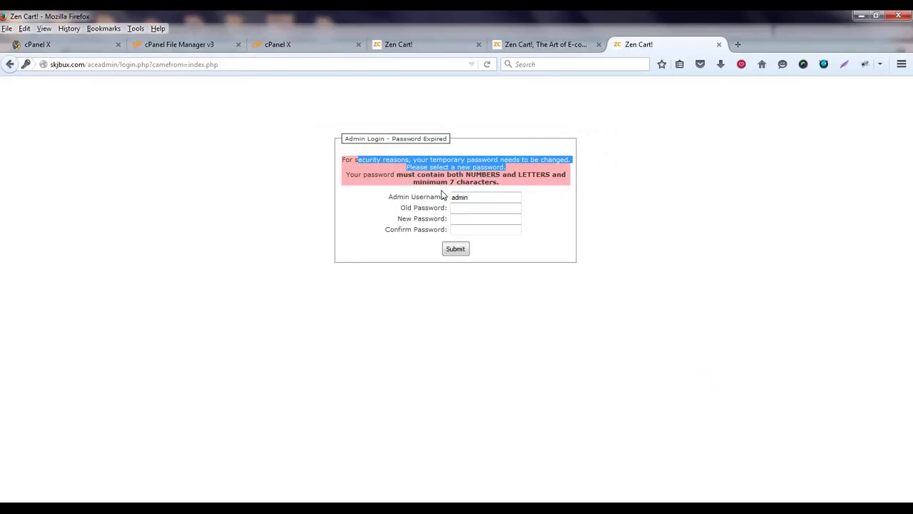
{"action": "left_click", "coordinate": [454, 167]}
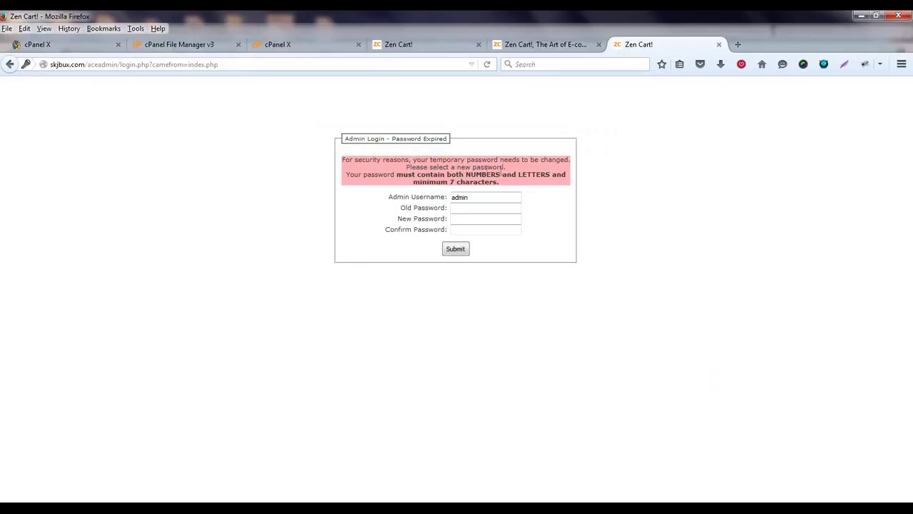
{"action": "key", "text": "alt+Tab"}
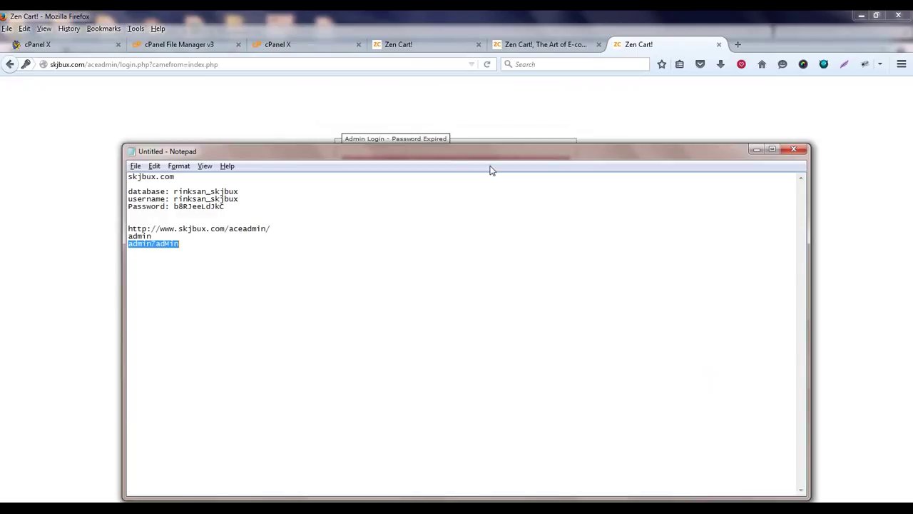
{"action": "key", "text": "Right"}
{"action": "key", "text": "Return"}
{"action": "key", "text": "Return"}
{"action": "key", "text": "Return"}
{"action": "key", "text": "shift+Down"}
{"action": "key", "text": "ctrl+c"}
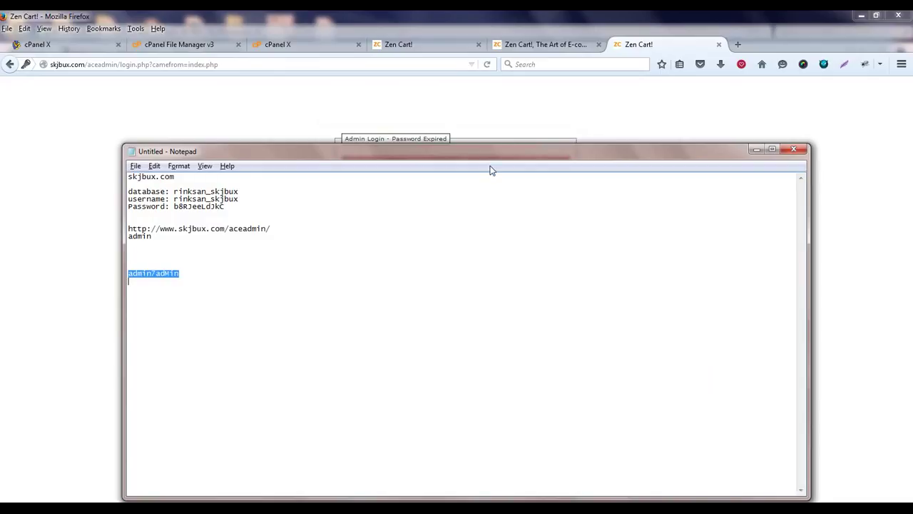
{"action": "key", "text": "Up"}
{"action": "key", "text": "Up"}
{"action": "key", "text": "Up"}
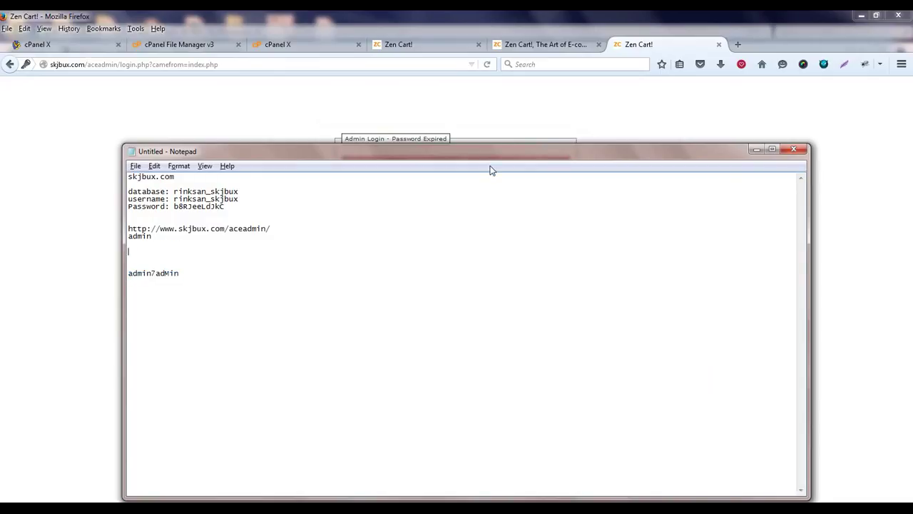
{"action": "key", "text": "ctrl+v"}
{"action": "key", "text": "Up"}
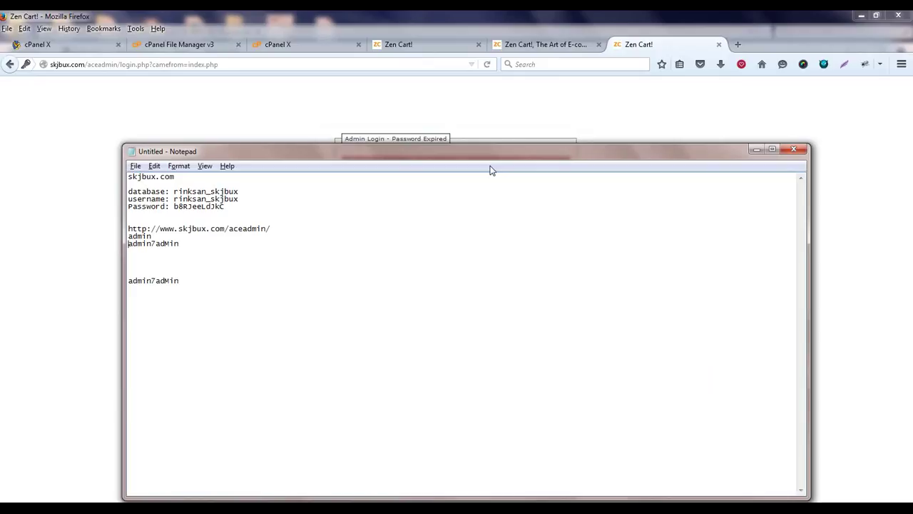
{"action": "key", "text": "shift+Right"}
{"action": "type", "text": "A"}
{"action": "key", "text": "shift+Left"}
{"action": "type", "text": "I"}
{"action": "key", "text": "Home"}
{"action": "key", "text": "shift+End"}
{"action": "key", "text": "alt+Tab"}
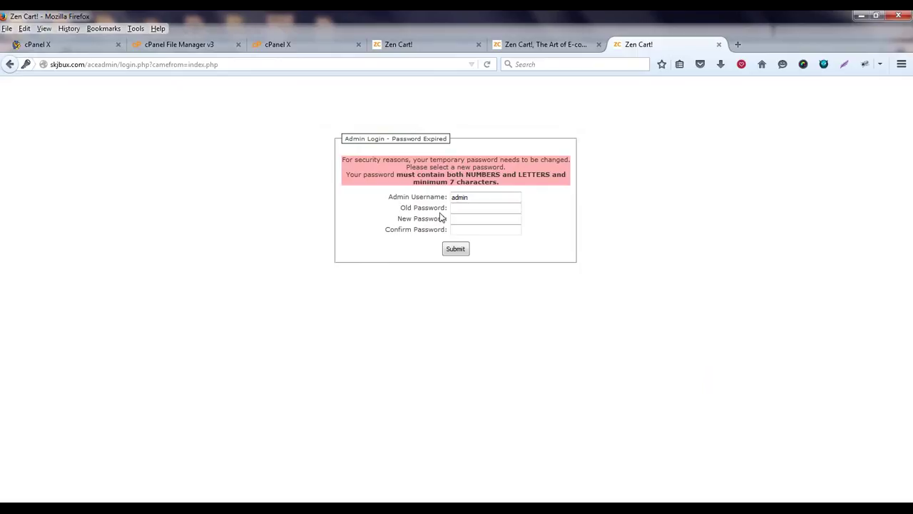
{"action": "key", "text": "alt+Tab"}
{"action": "key", "text": "ctrl+End"}
{"action": "key", "text": "shift+Up"}
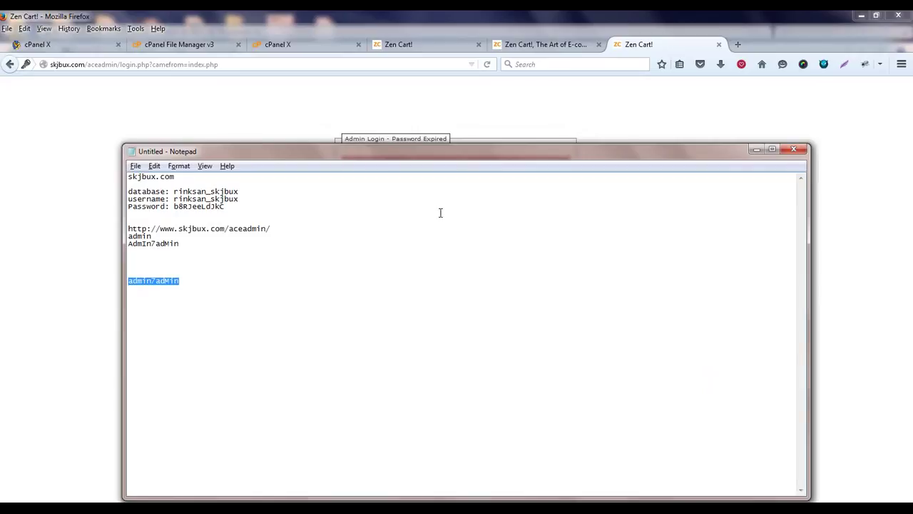
{"action": "key", "text": "alt+Tab"}
{"action": "key", "text": "ctrl+v"}
{"action": "key", "text": "alt+Tab"}
{"action": "key", "text": "Up"}
{"action": "key", "text": "Up"}
{"action": "key", "text": "Up"}
{"action": "key", "text": "shift+End"}
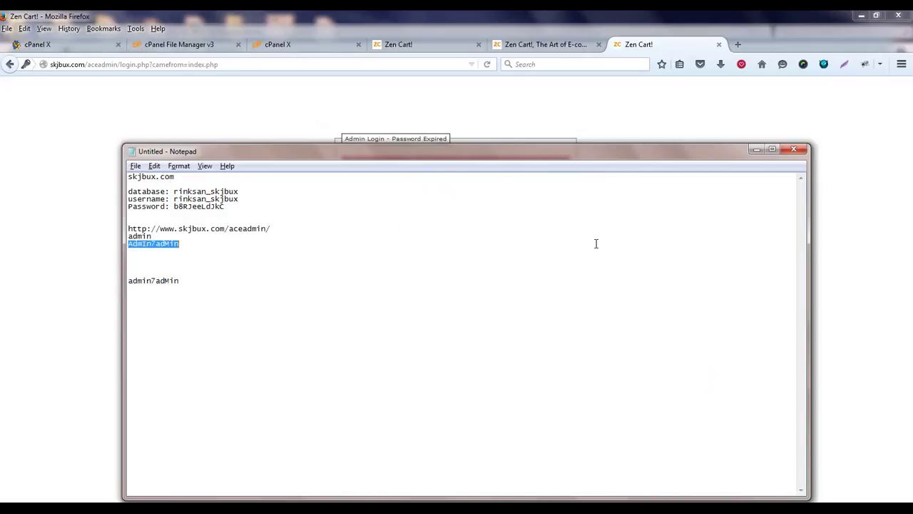
{"action": "key", "text": "alt+Tab"}
{"action": "key", "text": "ctrl+v"}
{"action": "key", "text": "Tab"}
{"action": "key", "text": "ctrl+v"}
{"action": "key", "text": "Return"}
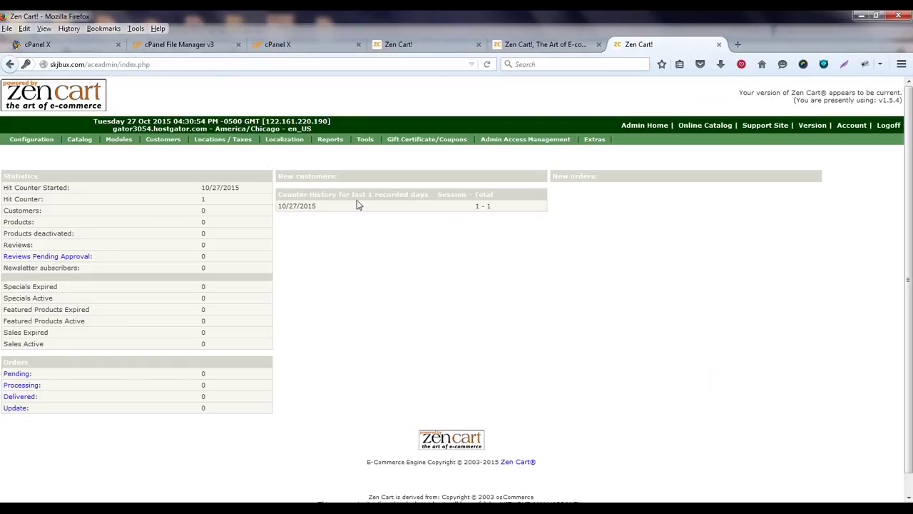
{"action": "left_click", "coordinate": [534, 45]}
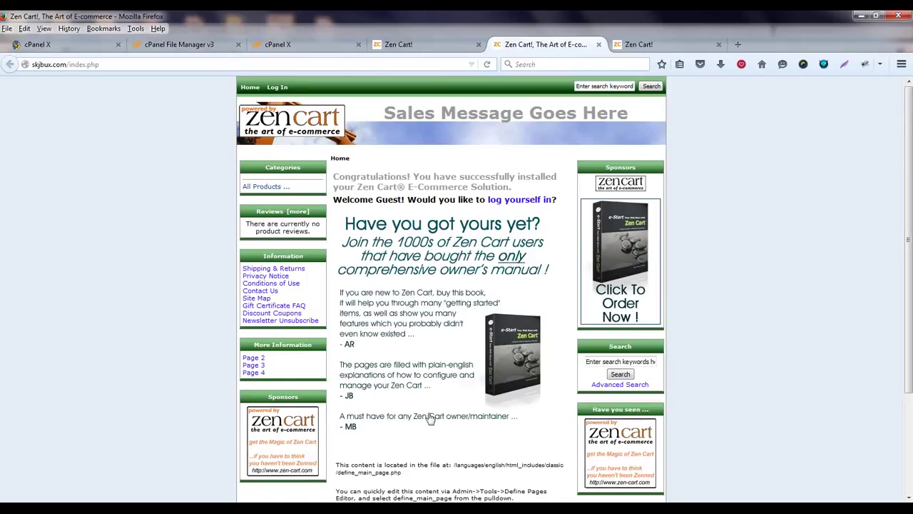
{"action": "scroll", "coordinate": [431, 419], "scroll_direction": "down", "scroll_amount": 1}
{"action": "scroll", "coordinate": [529, 368], "scroll_direction": "down", "scroll_amount": 2}
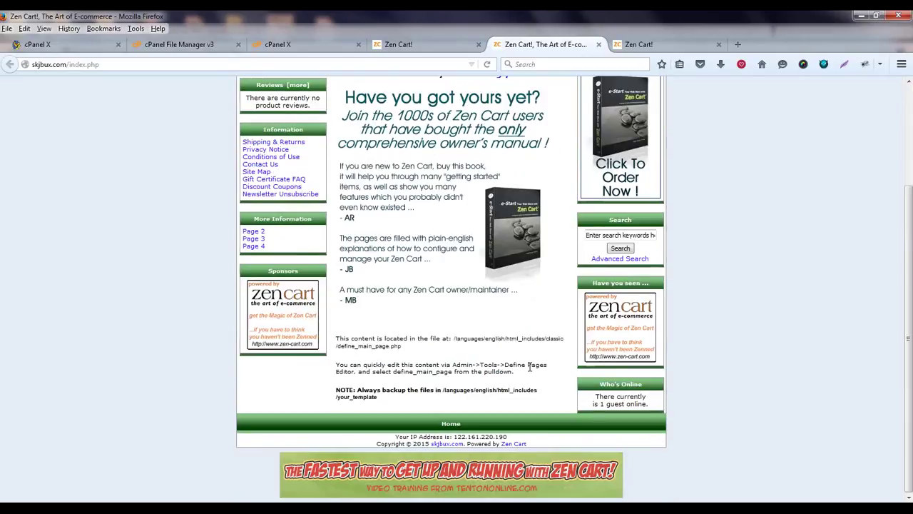
{"action": "scroll", "coordinate": [514, 371], "scroll_direction": "up", "scroll_amount": 3}
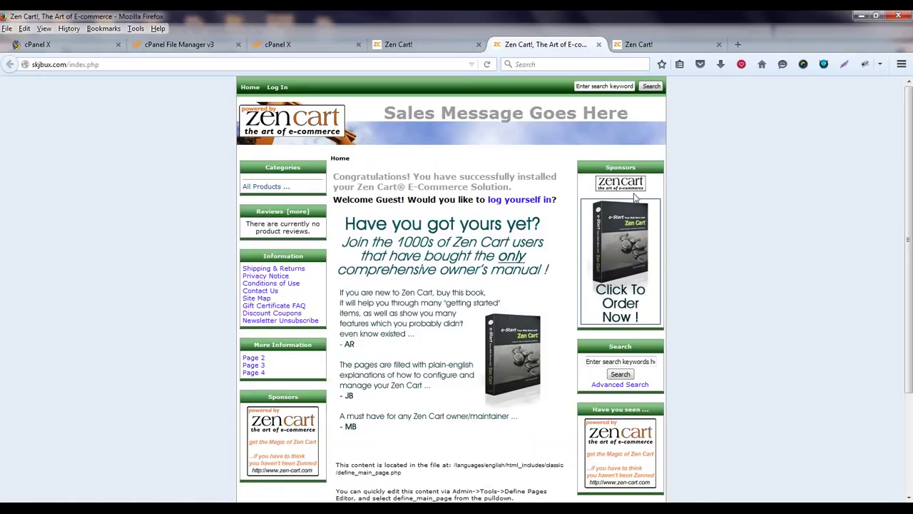
{"action": "left_click", "coordinate": [662, 45]}
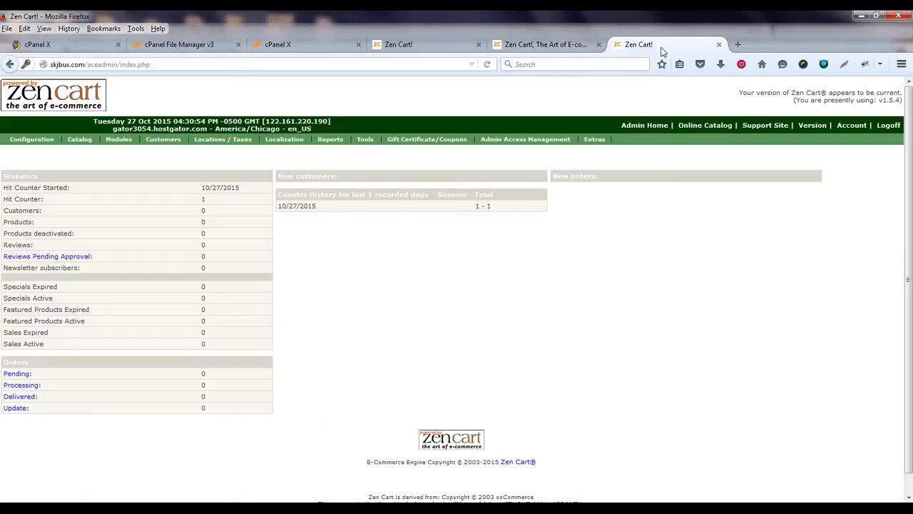